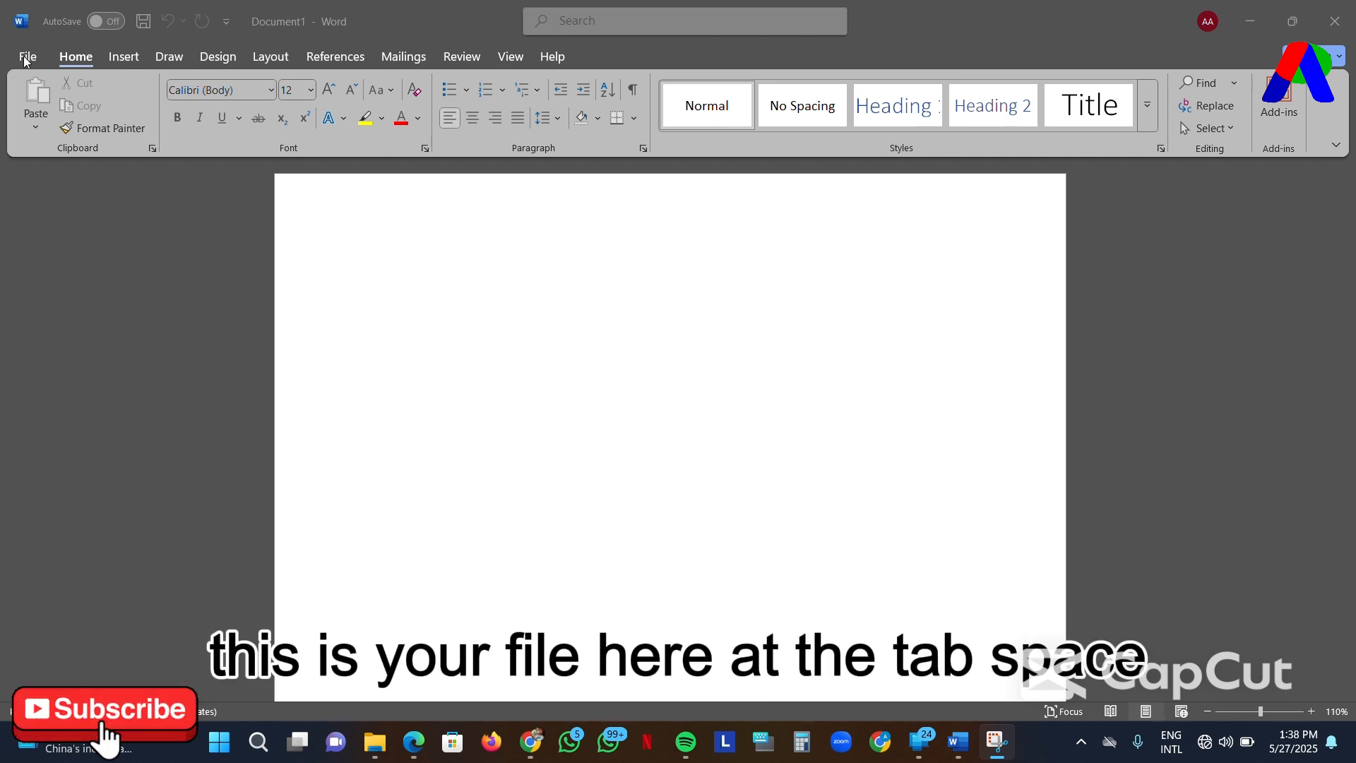
# - Start saving the blank document under a new name in the Documents folder on this PC
pyautogui.click(25, 59)
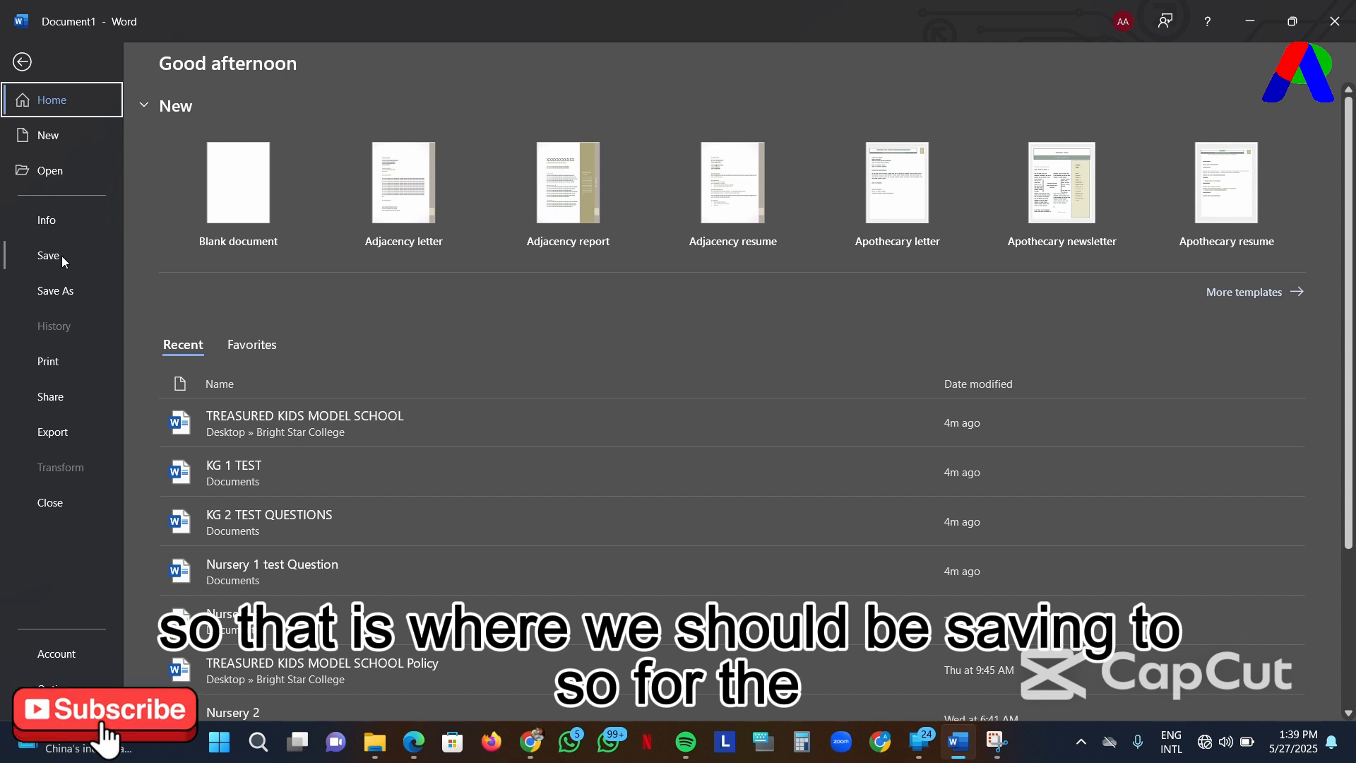
pyautogui.click(71, 290)
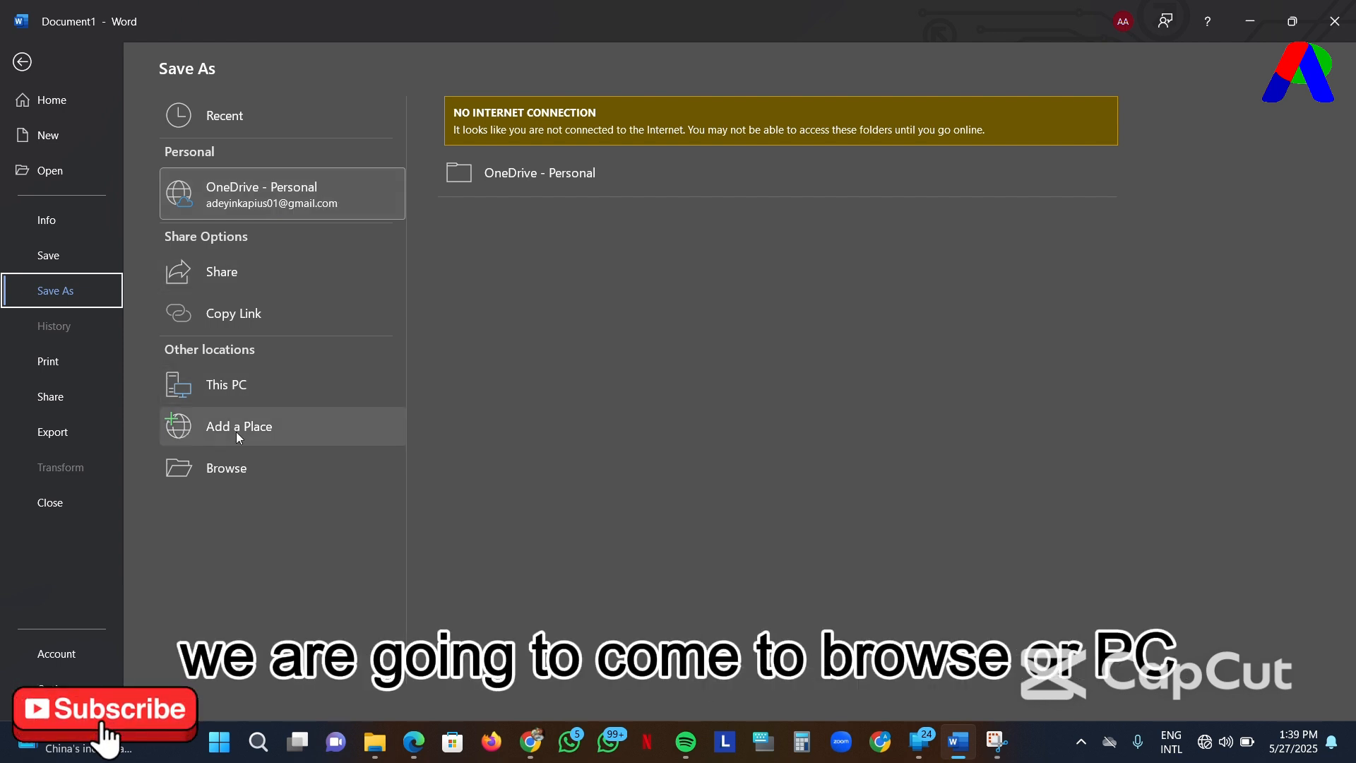
pyautogui.click(257, 384)
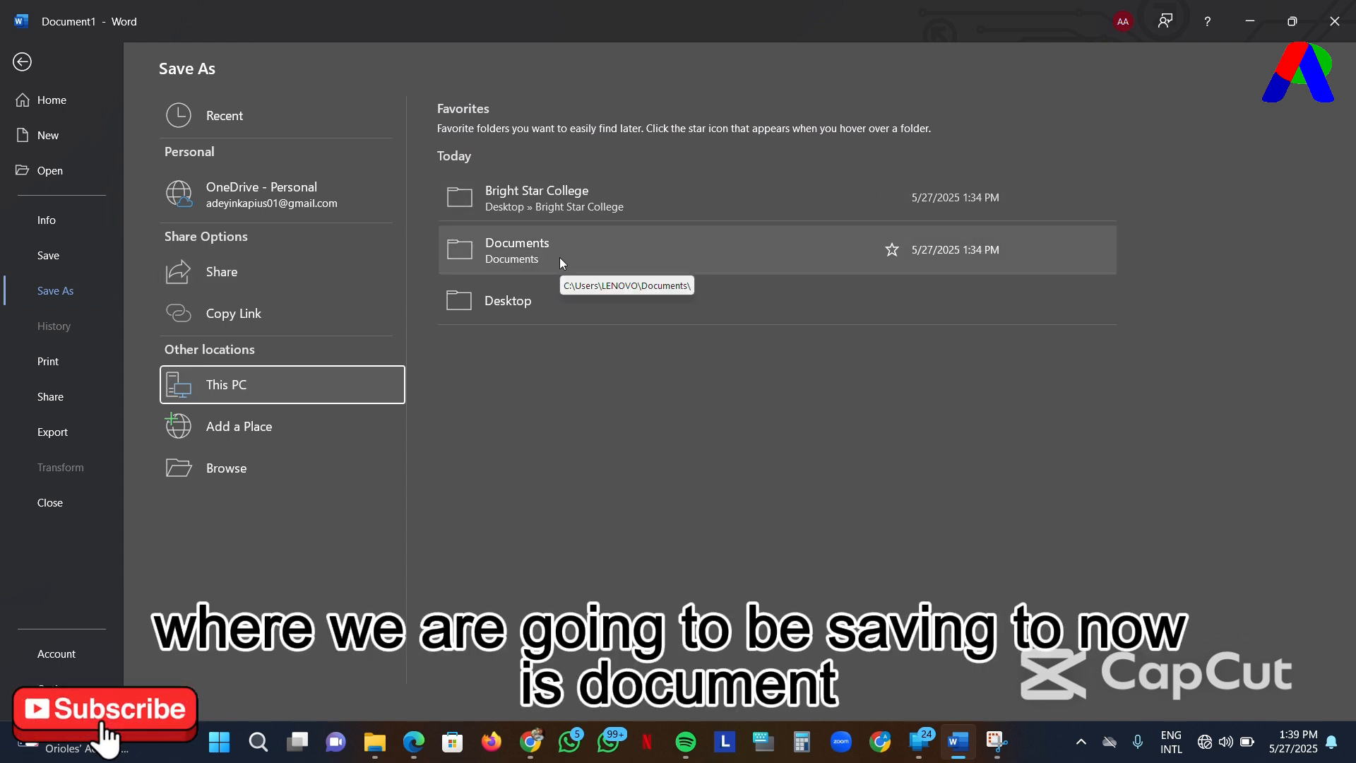
pyautogui.click(561, 260)
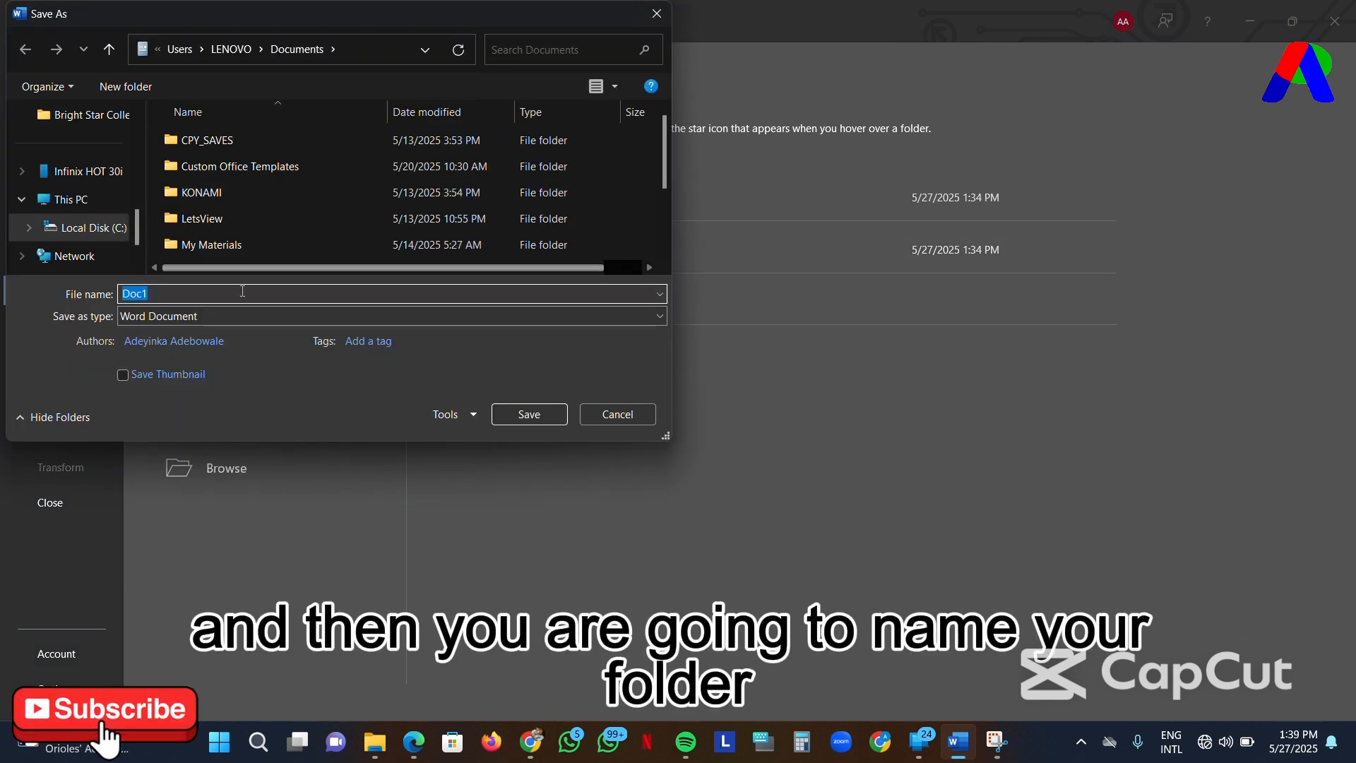
# - Name the file "my first document", choose Word Document as its file type, and save it
pyautogui.press('BackSpace')
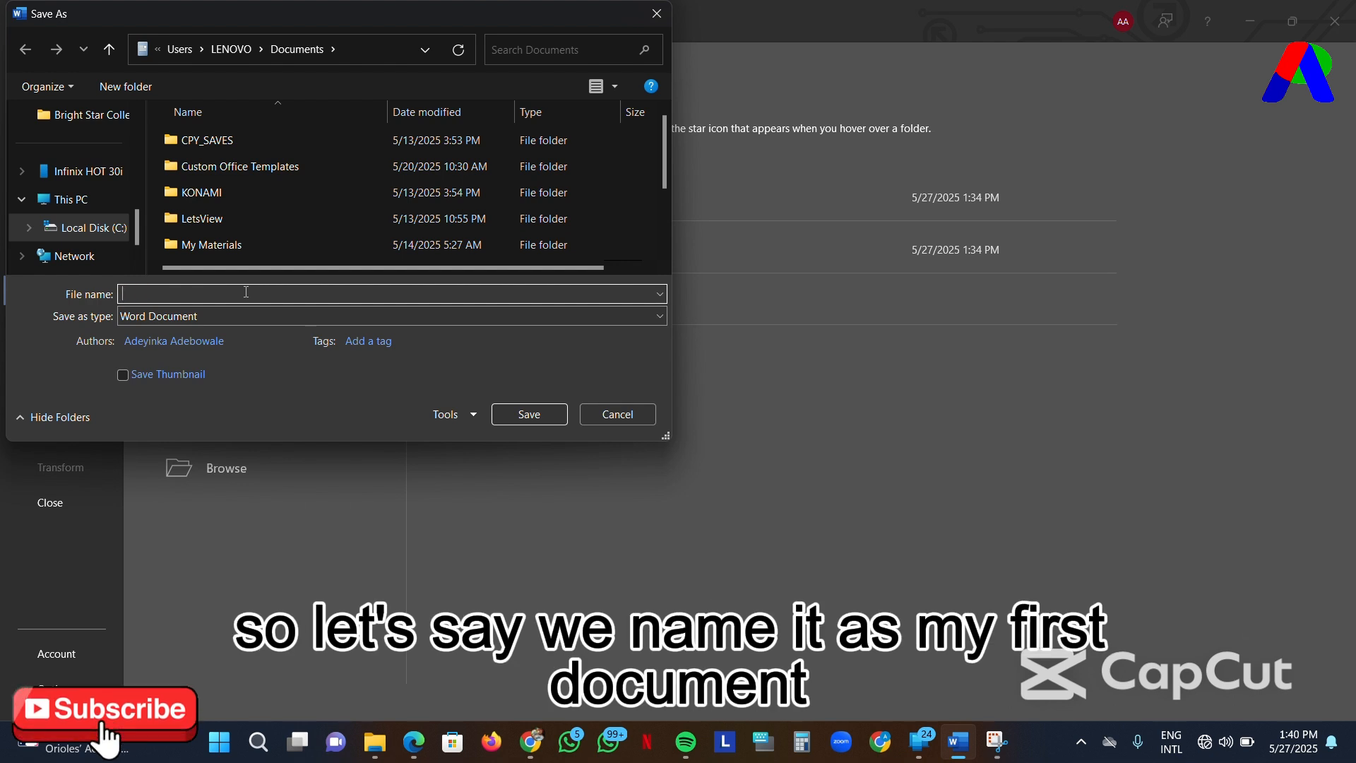
pyautogui.write('my ')
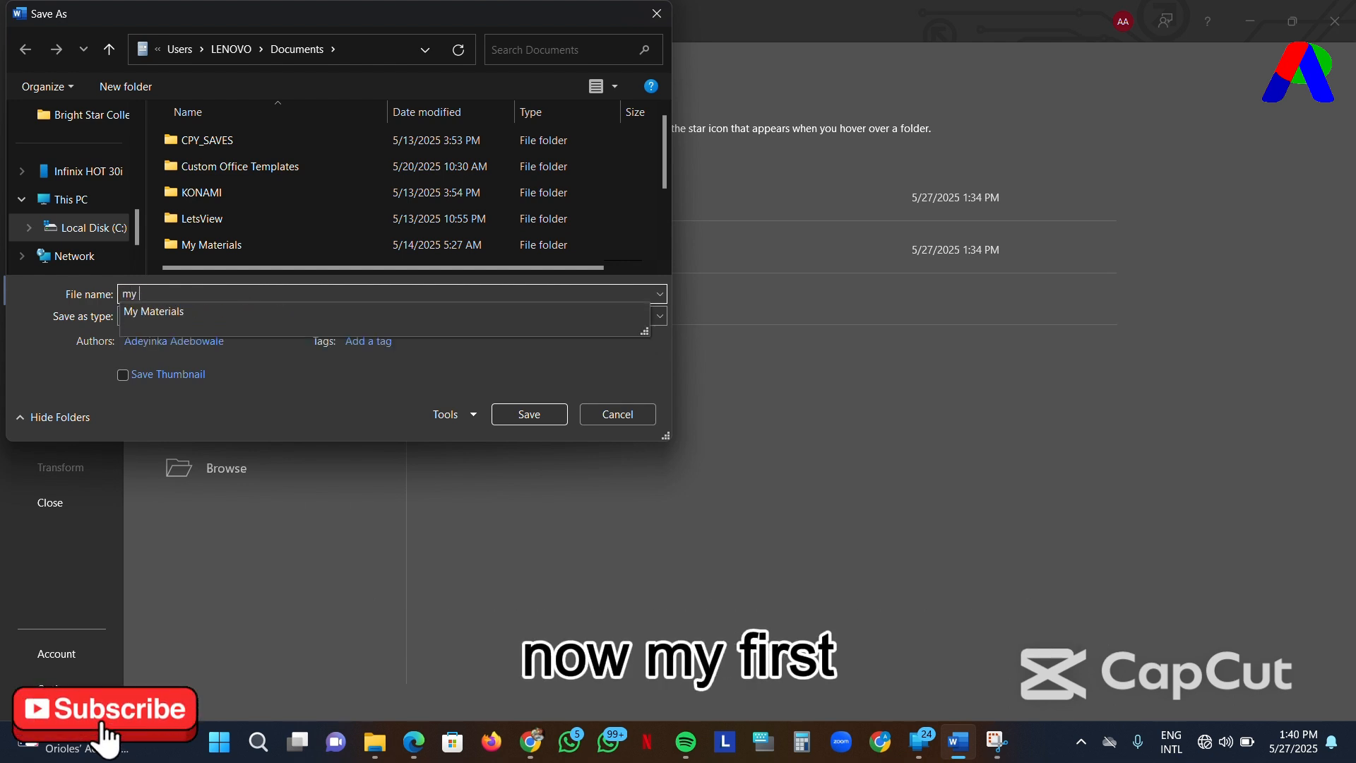
pyautogui.write('first')
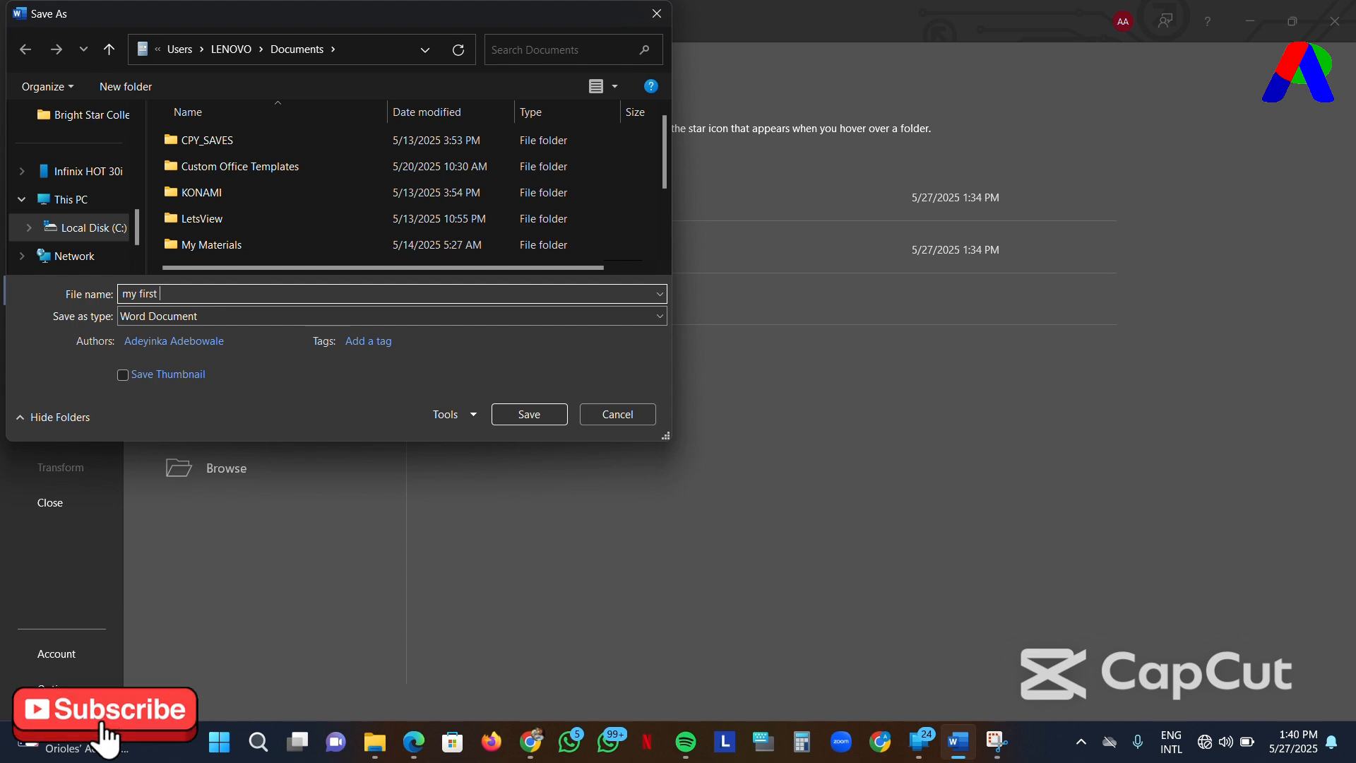
pyautogui.write(' docum')
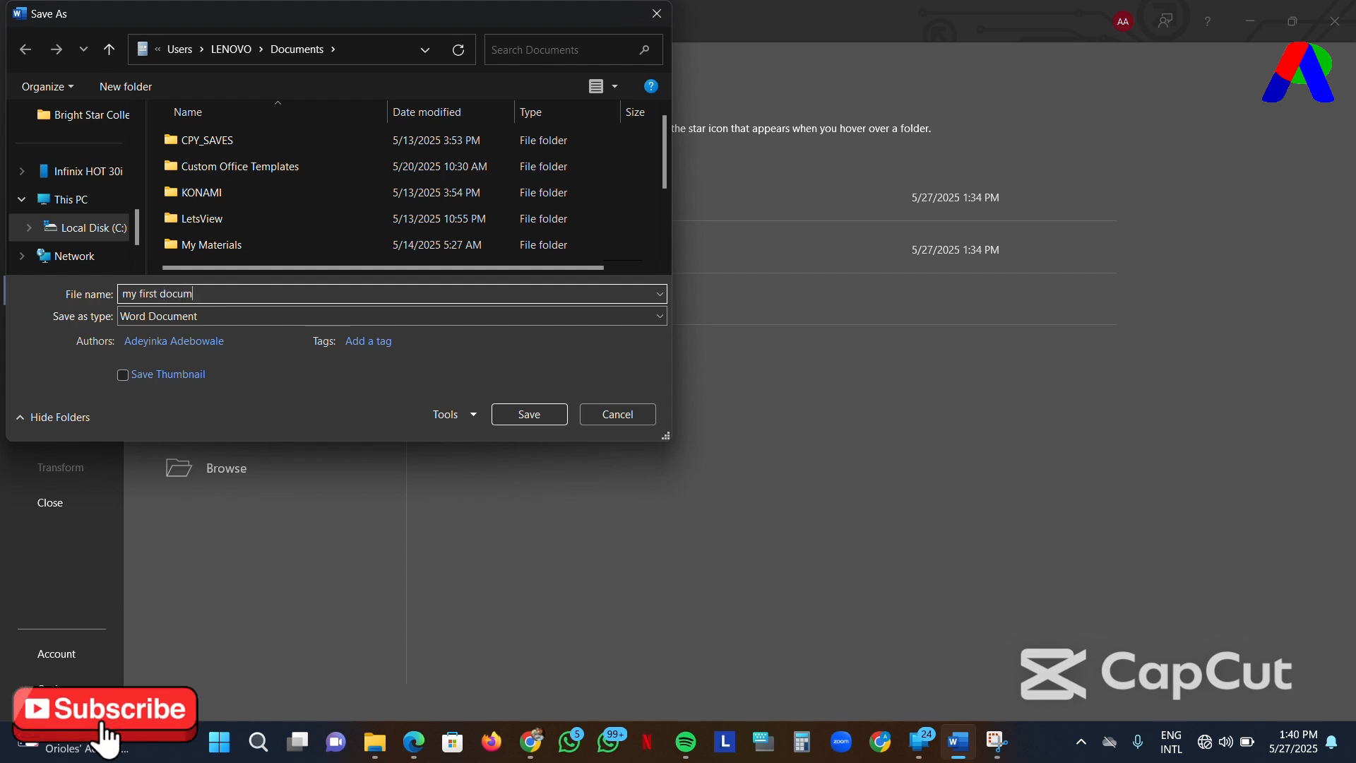
pyautogui.write('ent')
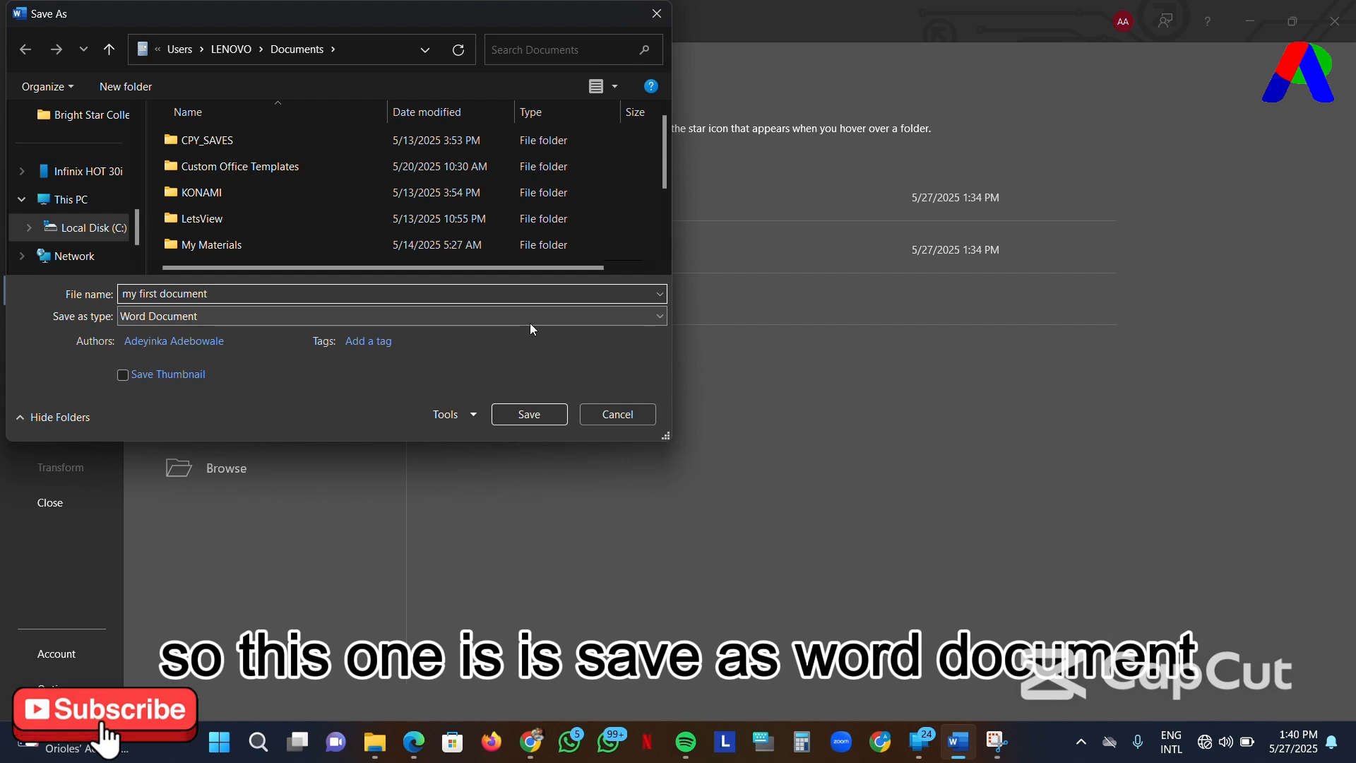
pyautogui.click(569, 321)
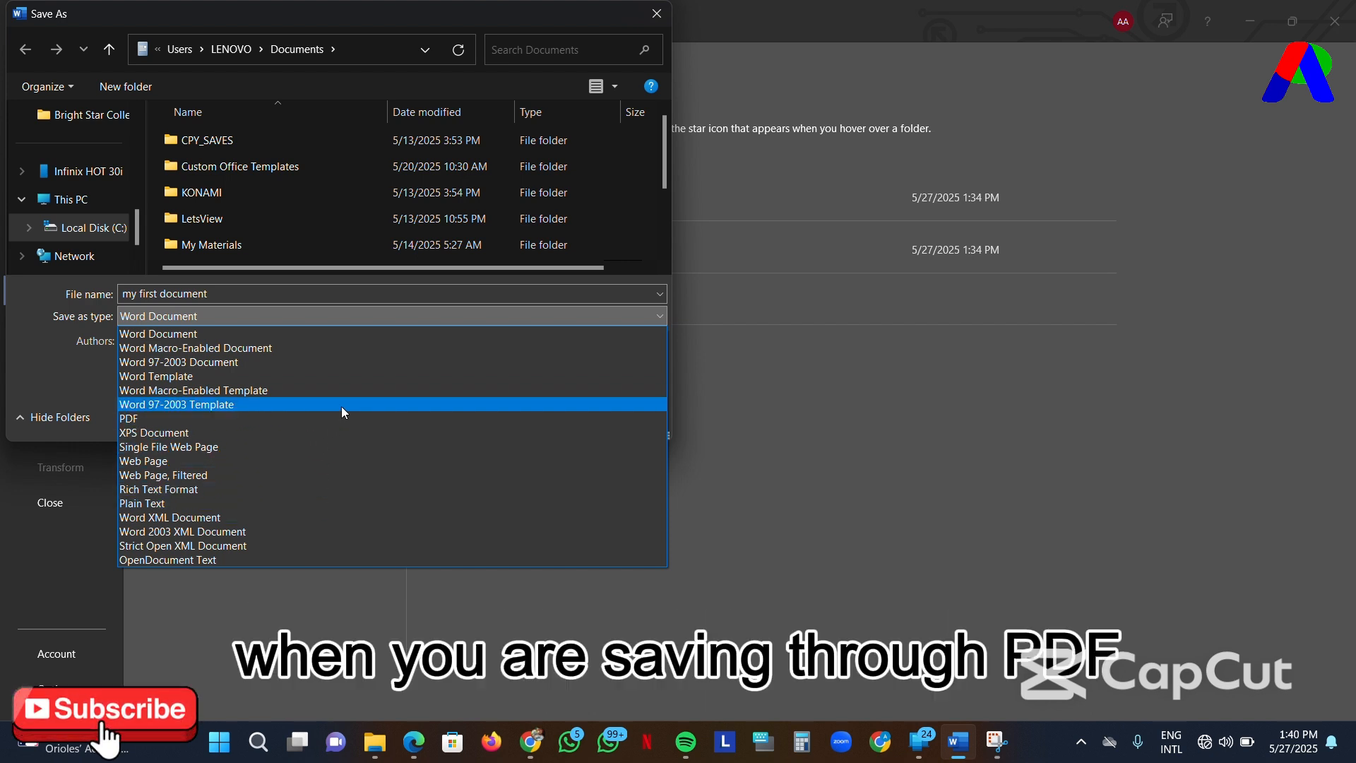
pyautogui.click(326, 332)
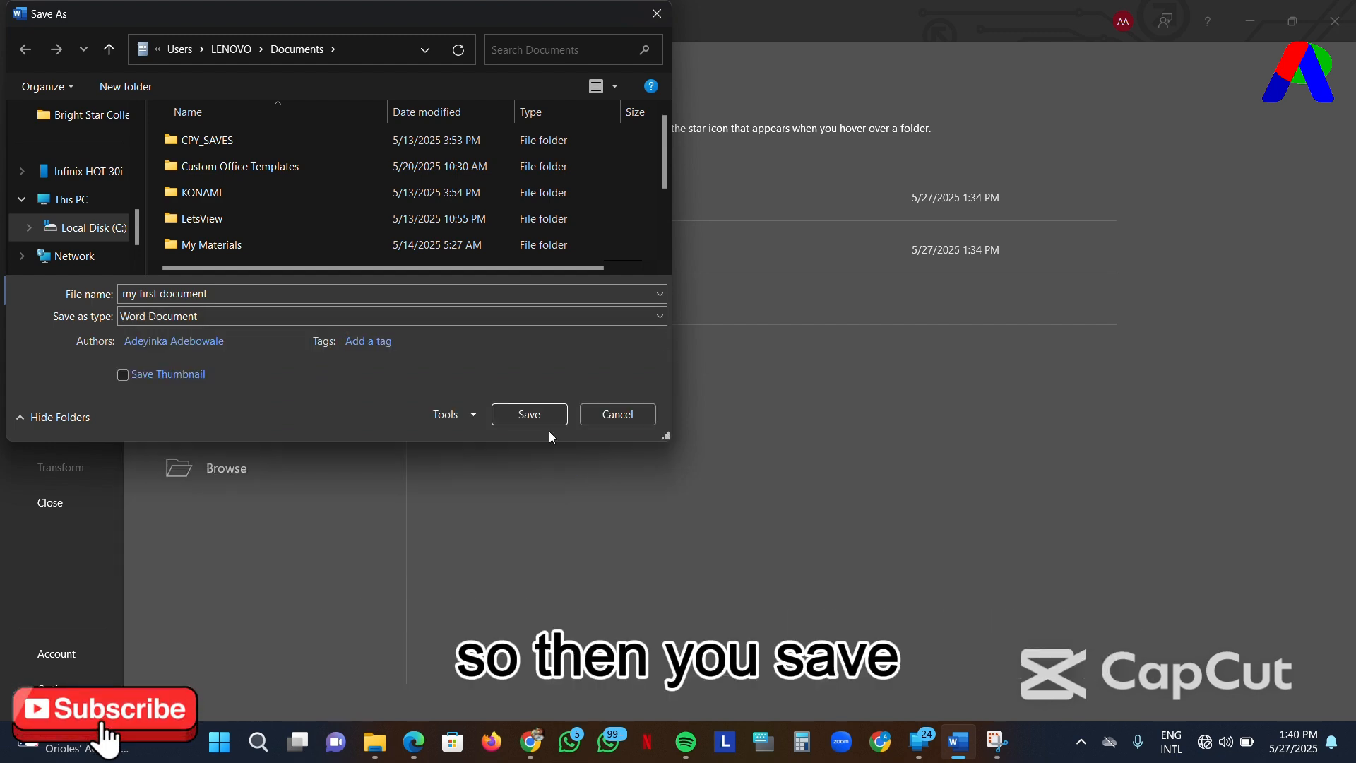
pyautogui.click(529, 415)
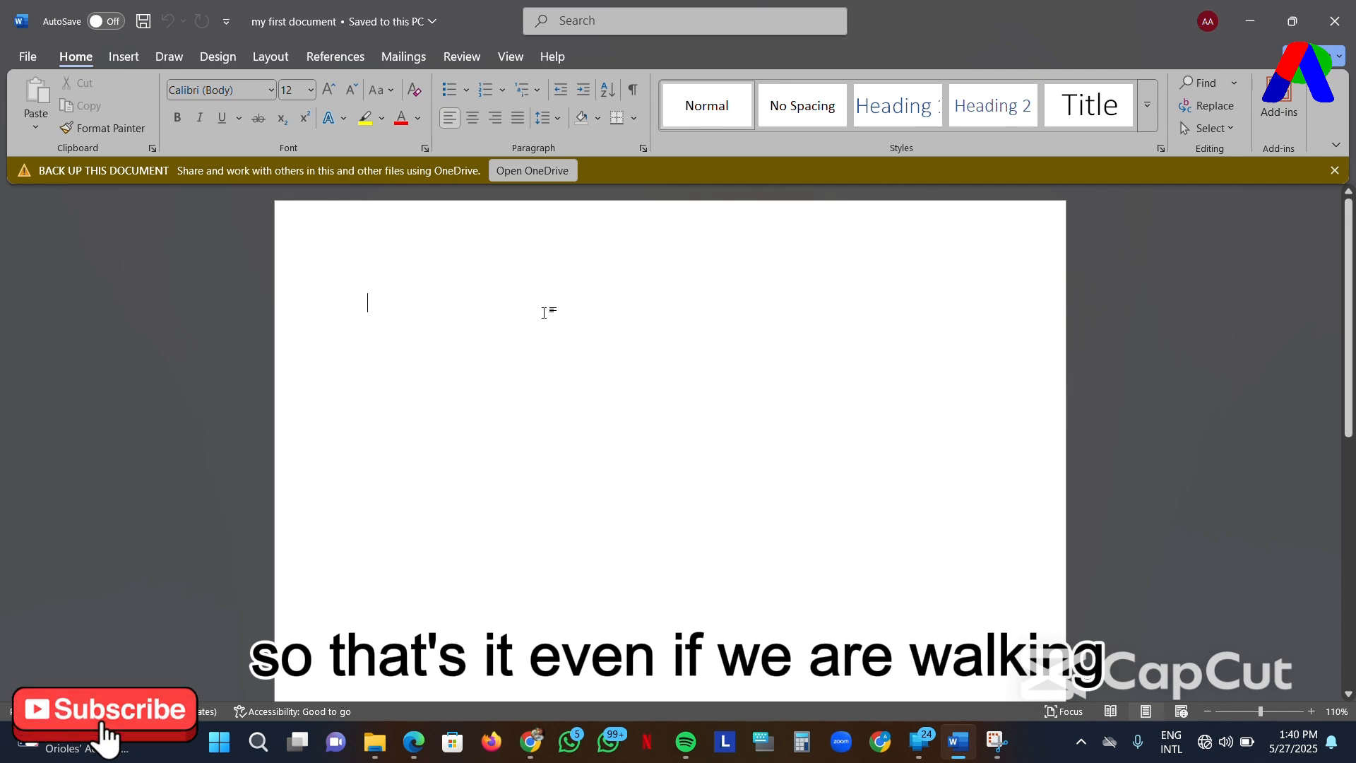
# - Enter the filler text "hftfugtfigygfyhffrchtc" on the page and save the document
pyautogui.write('hf')
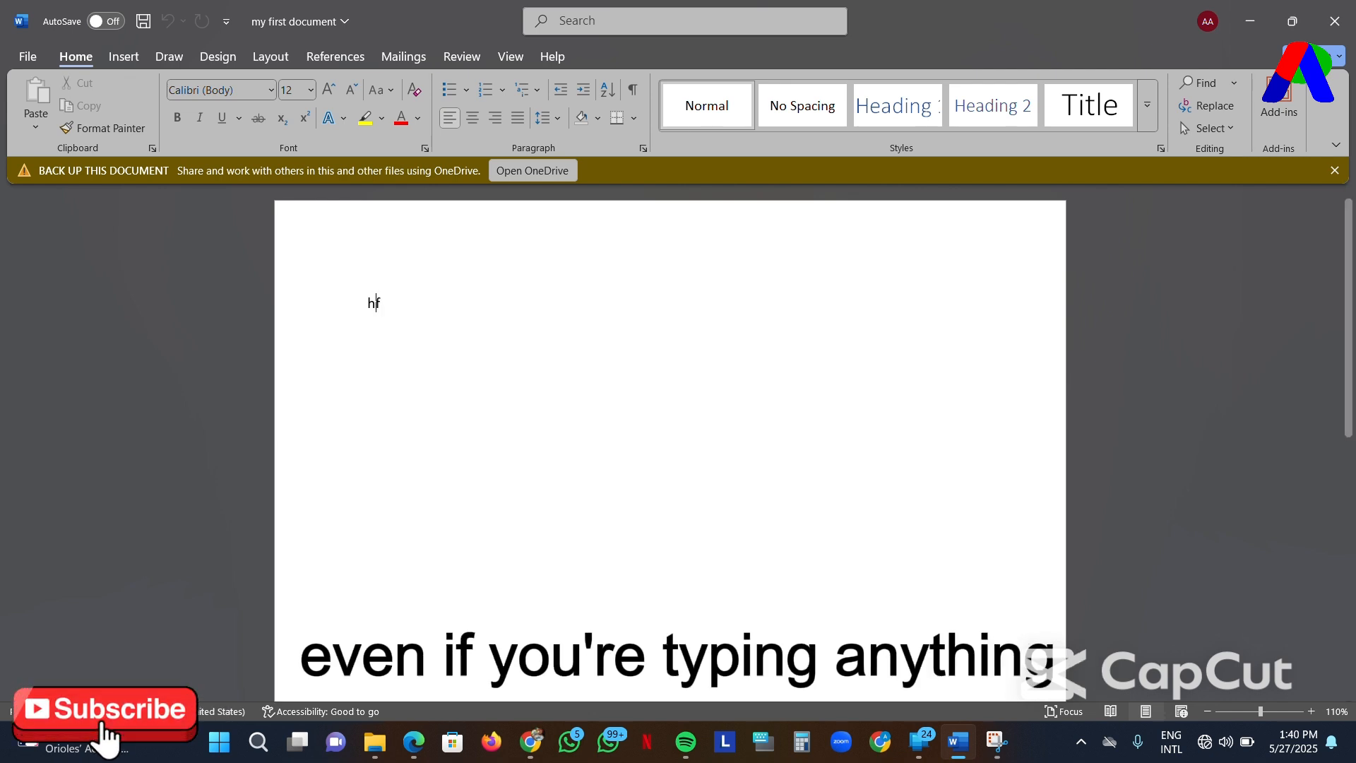
pyautogui.write('tfugtfigygfyhffrc')
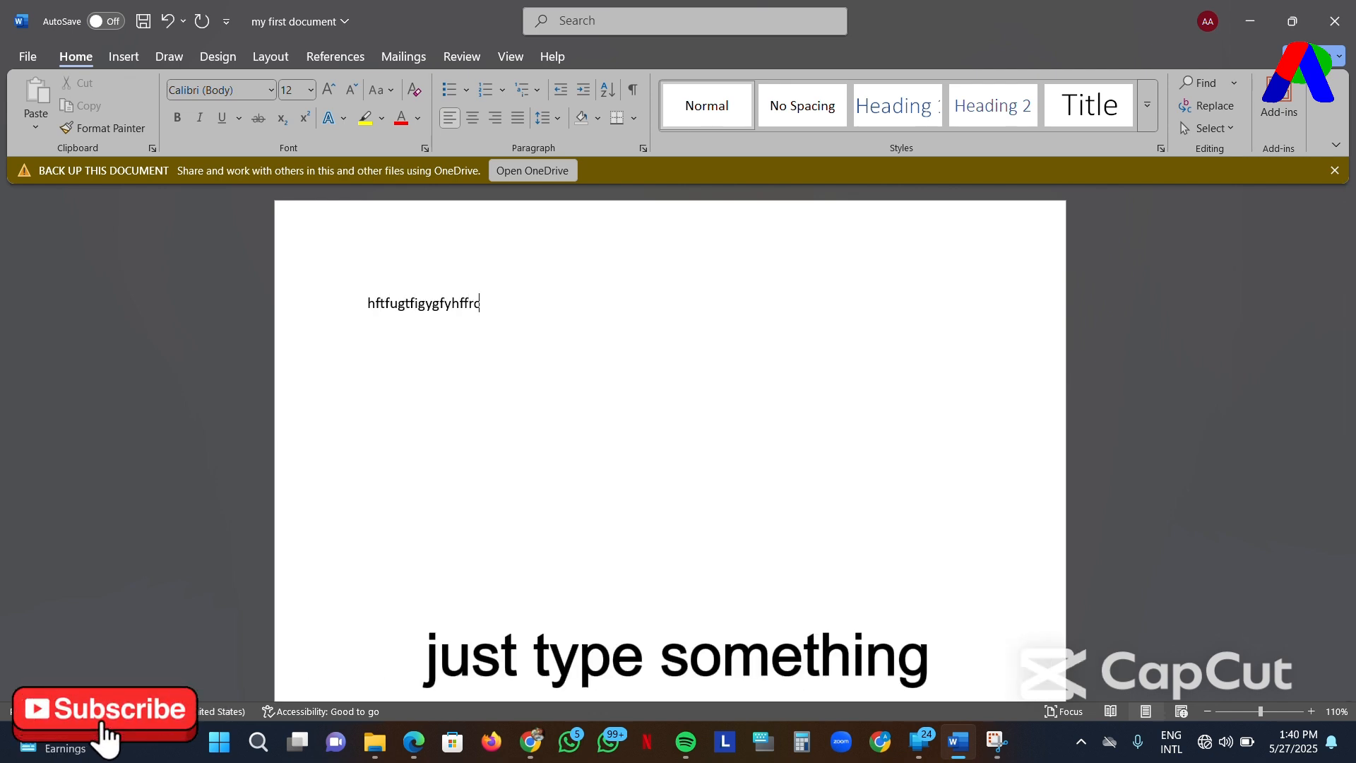
pyautogui.write('htc')
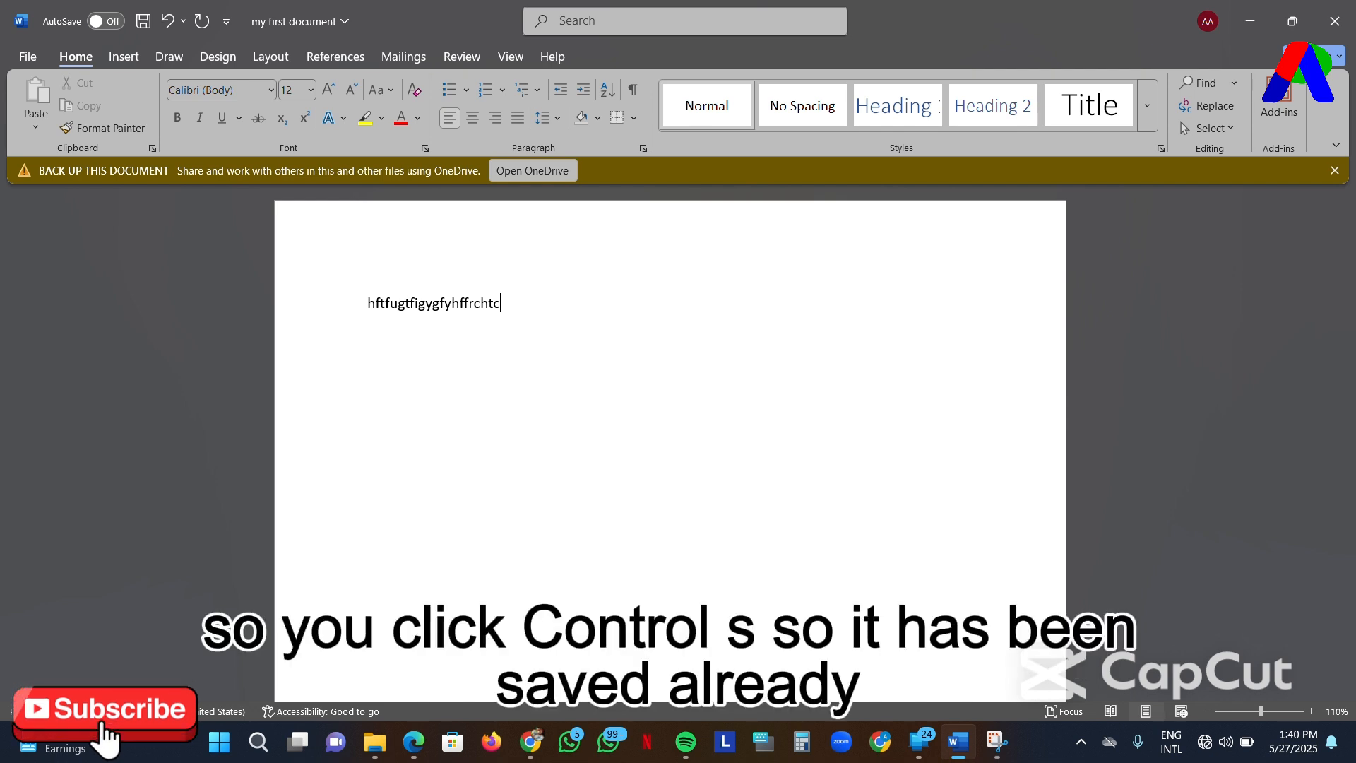
pyautogui.hotkey('ctrl', 's')
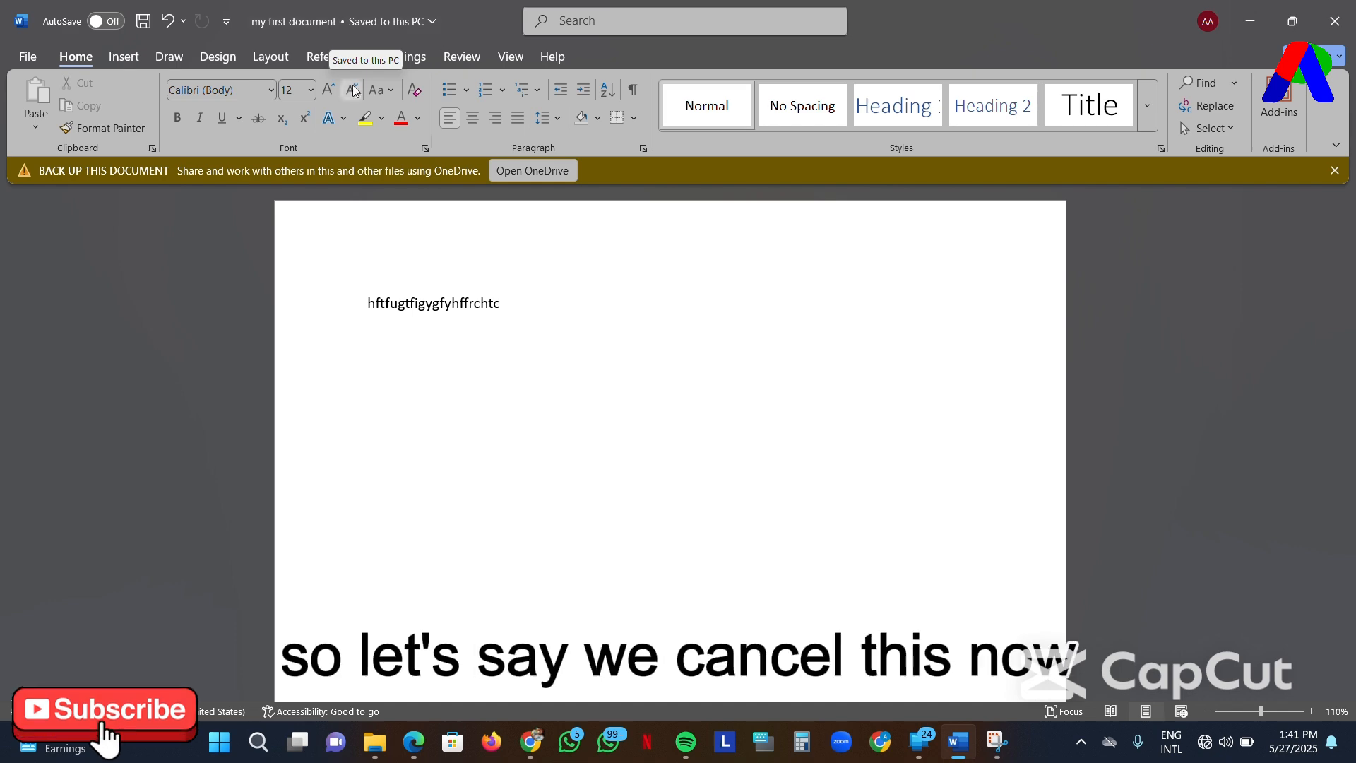
# - Close the saved document and launch Word again from the desktop
pyautogui.click(1338, 22)
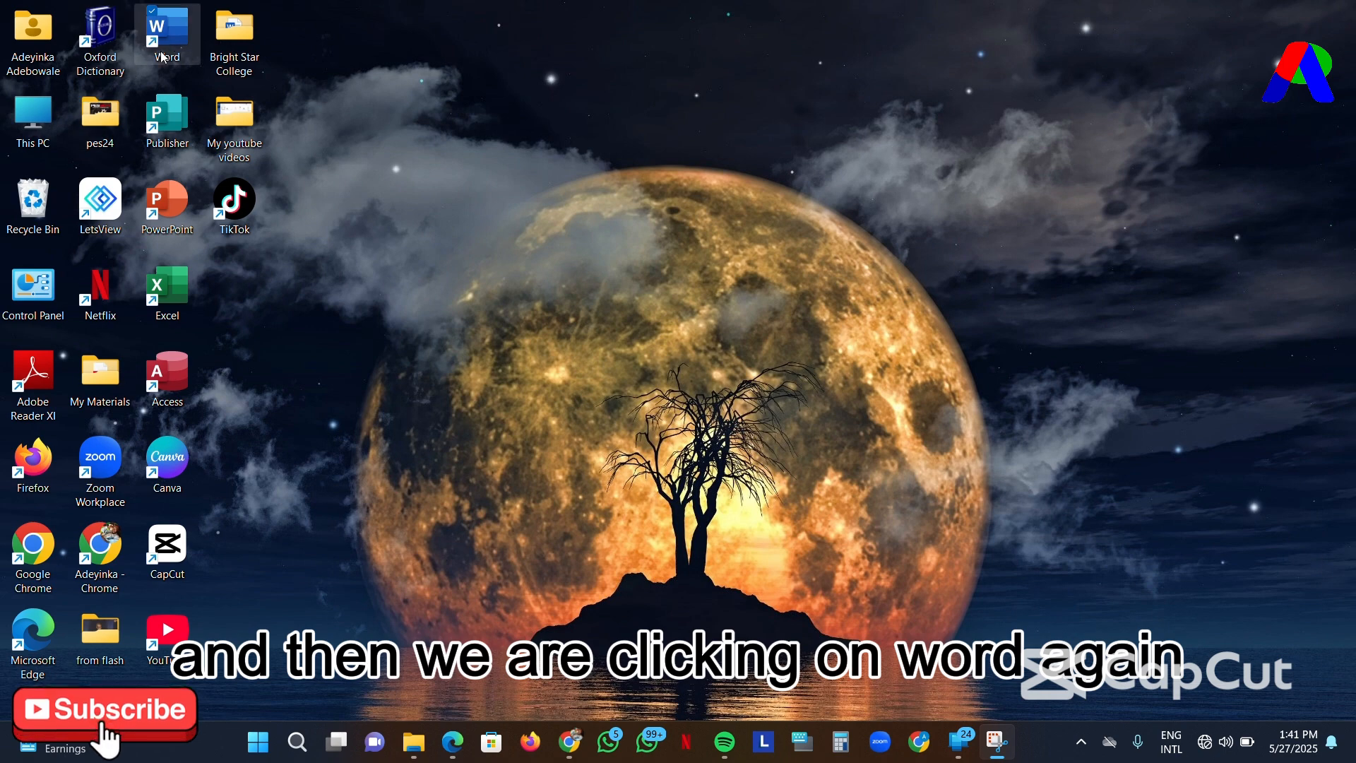
pyautogui.doubleClick(170, 36)
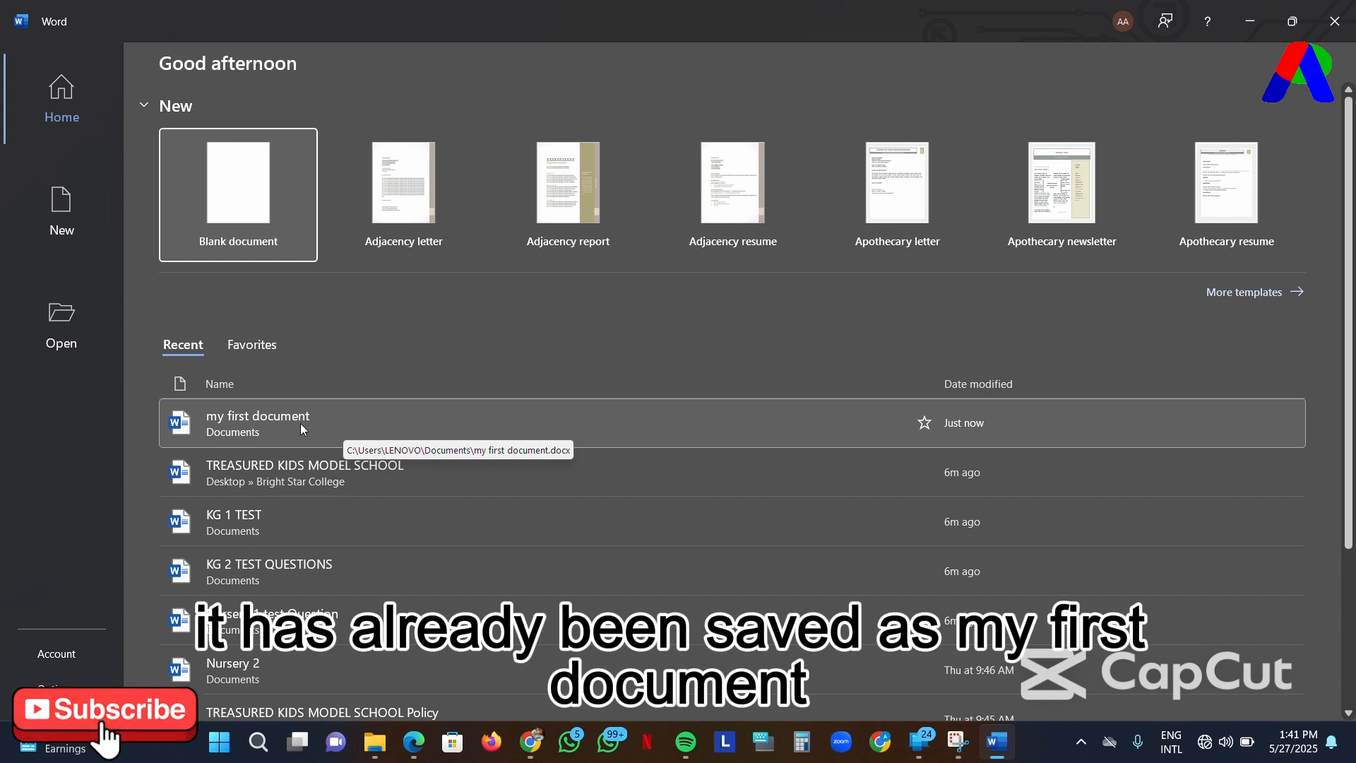
# - Minimize Word and look for the saved file in the Documents folder in File Explorer
pyautogui.click(1254, 26)
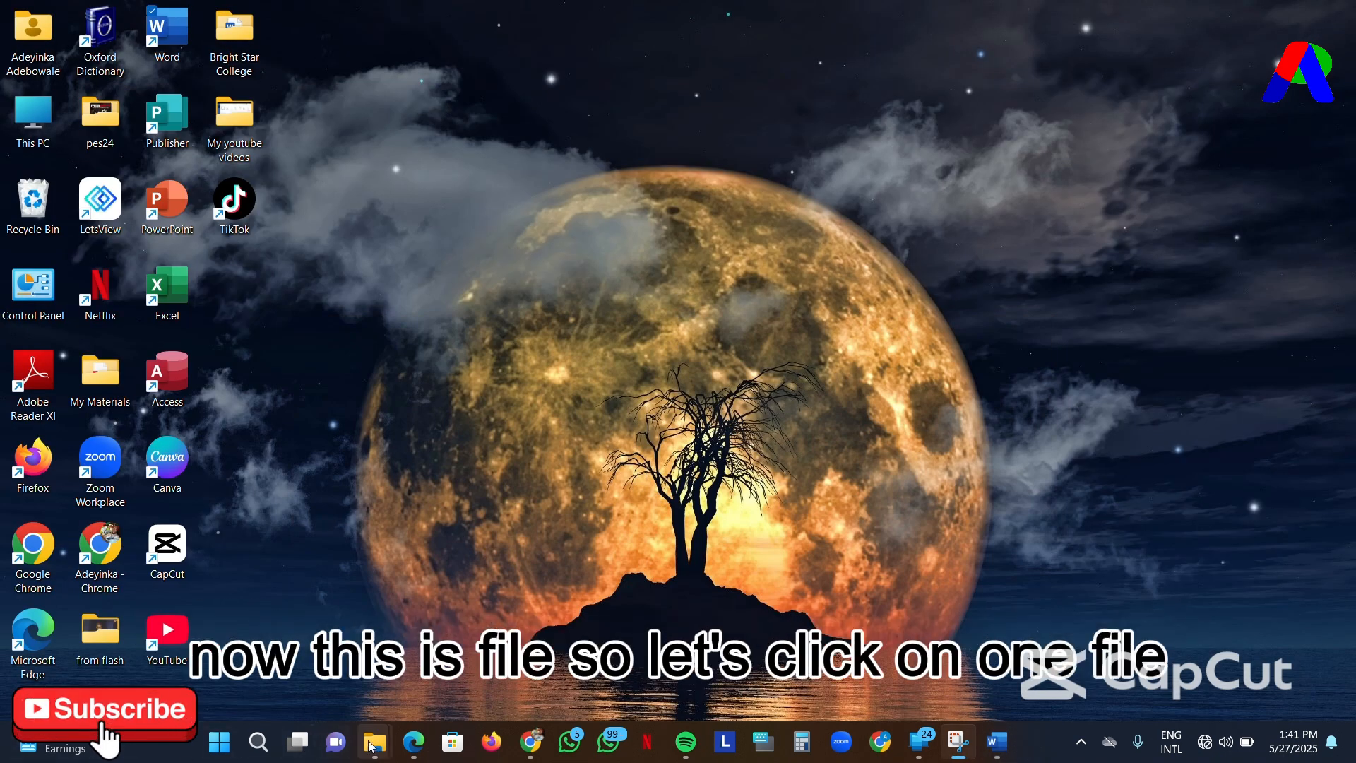
pyautogui.moveTo(371, 746)
pyautogui.click(409, 673)
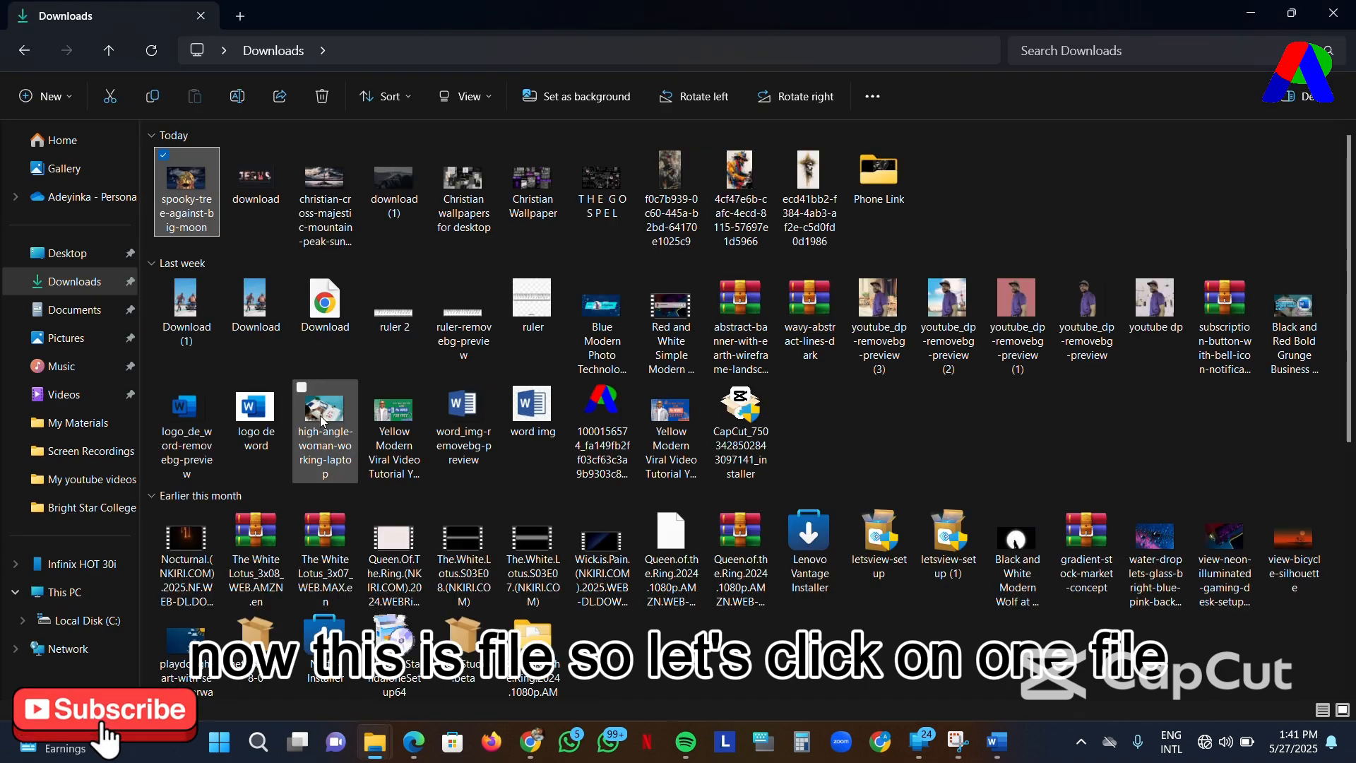
pyautogui.click(78, 311)
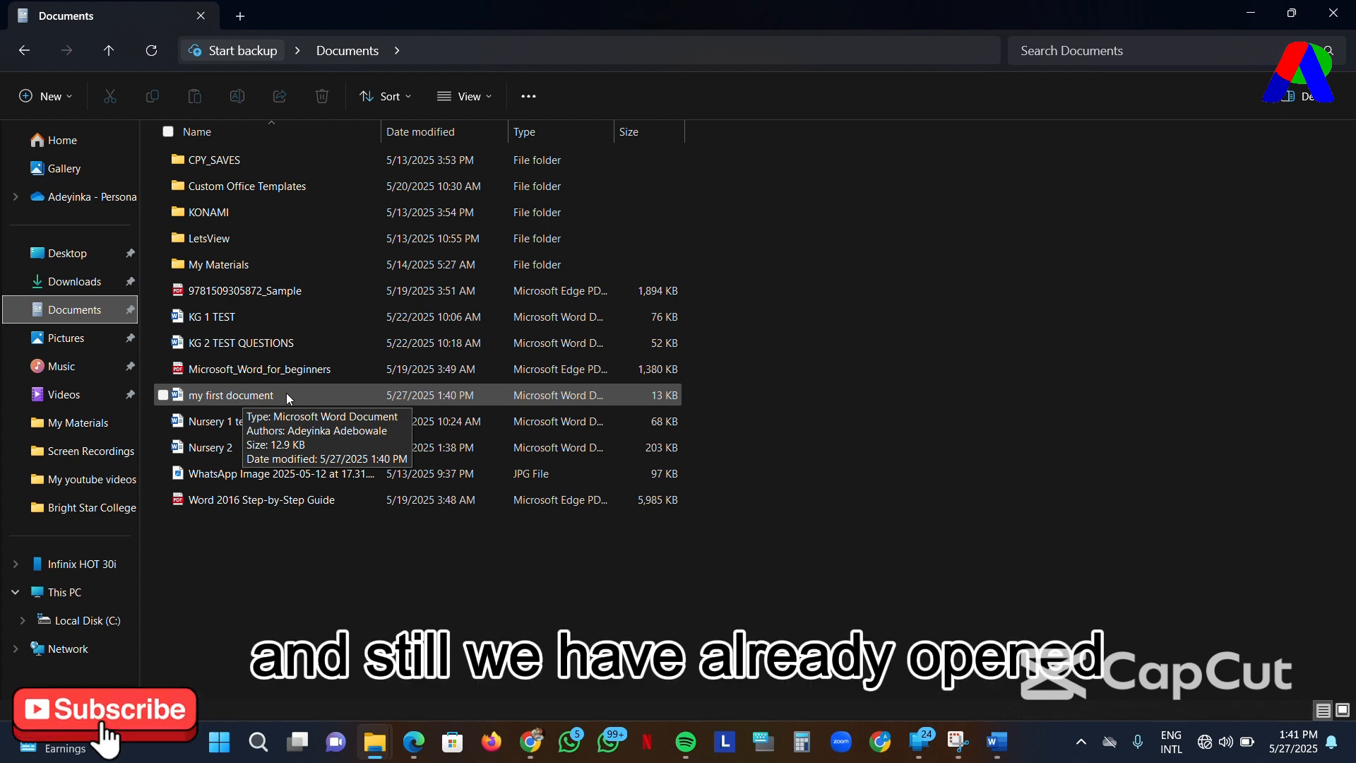
# - Switch back to Word and open "my first document" from the recent files
pyautogui.moveTo(1006, 750)
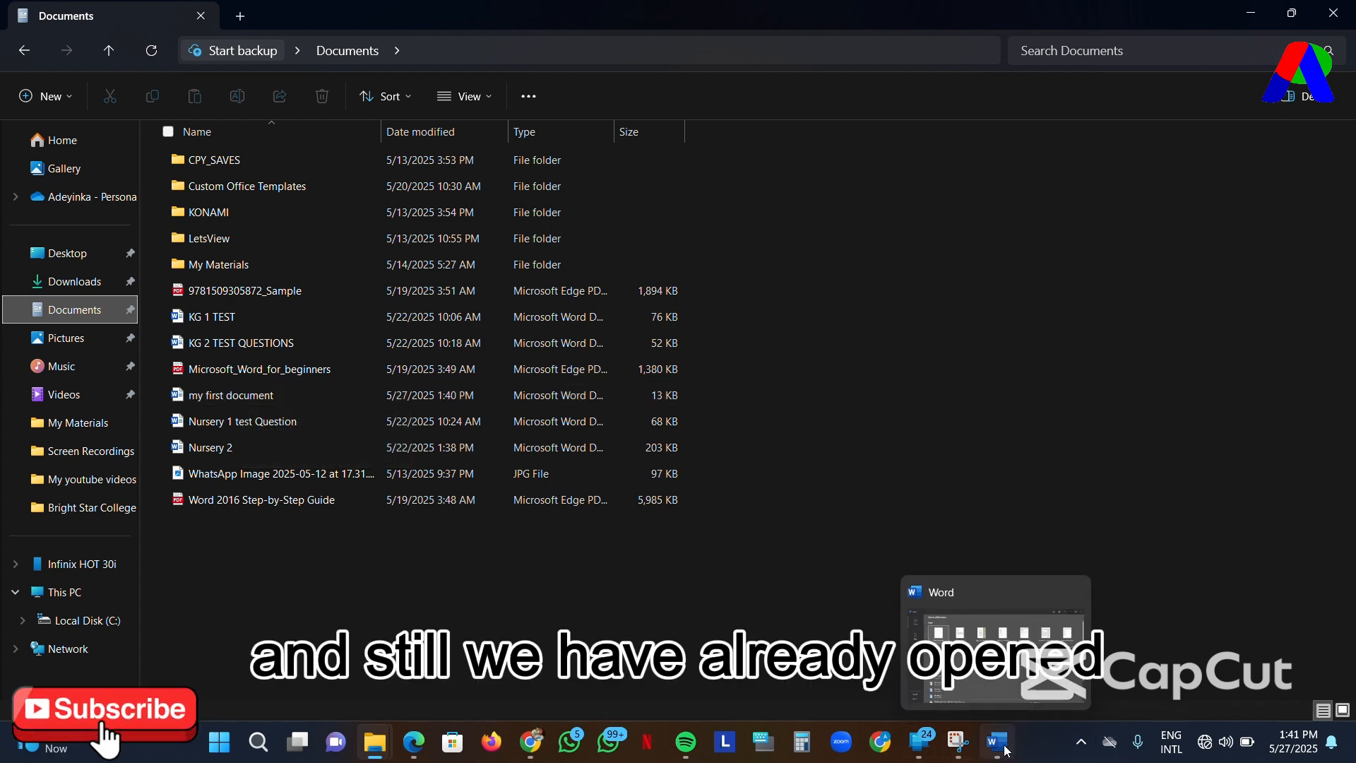
pyautogui.moveTo(1011, 681)
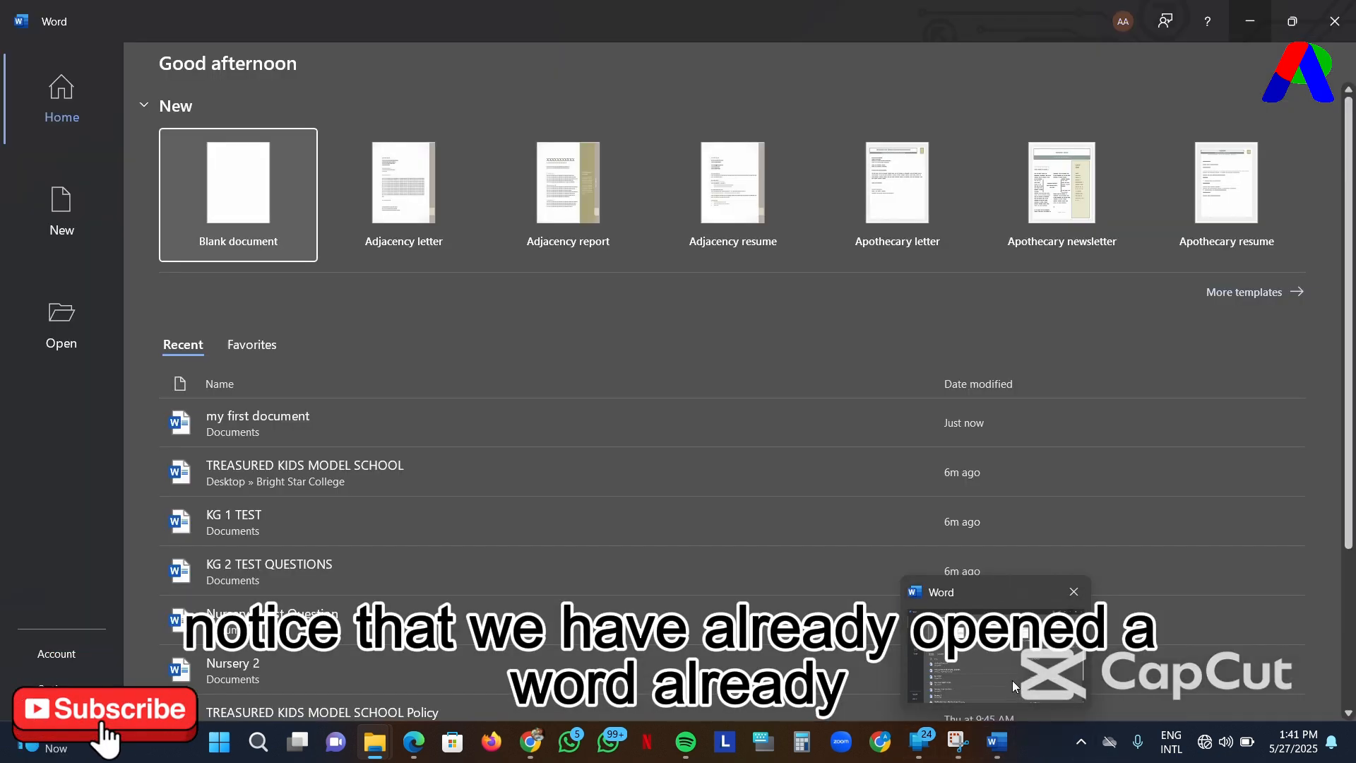
pyautogui.click(1011, 680)
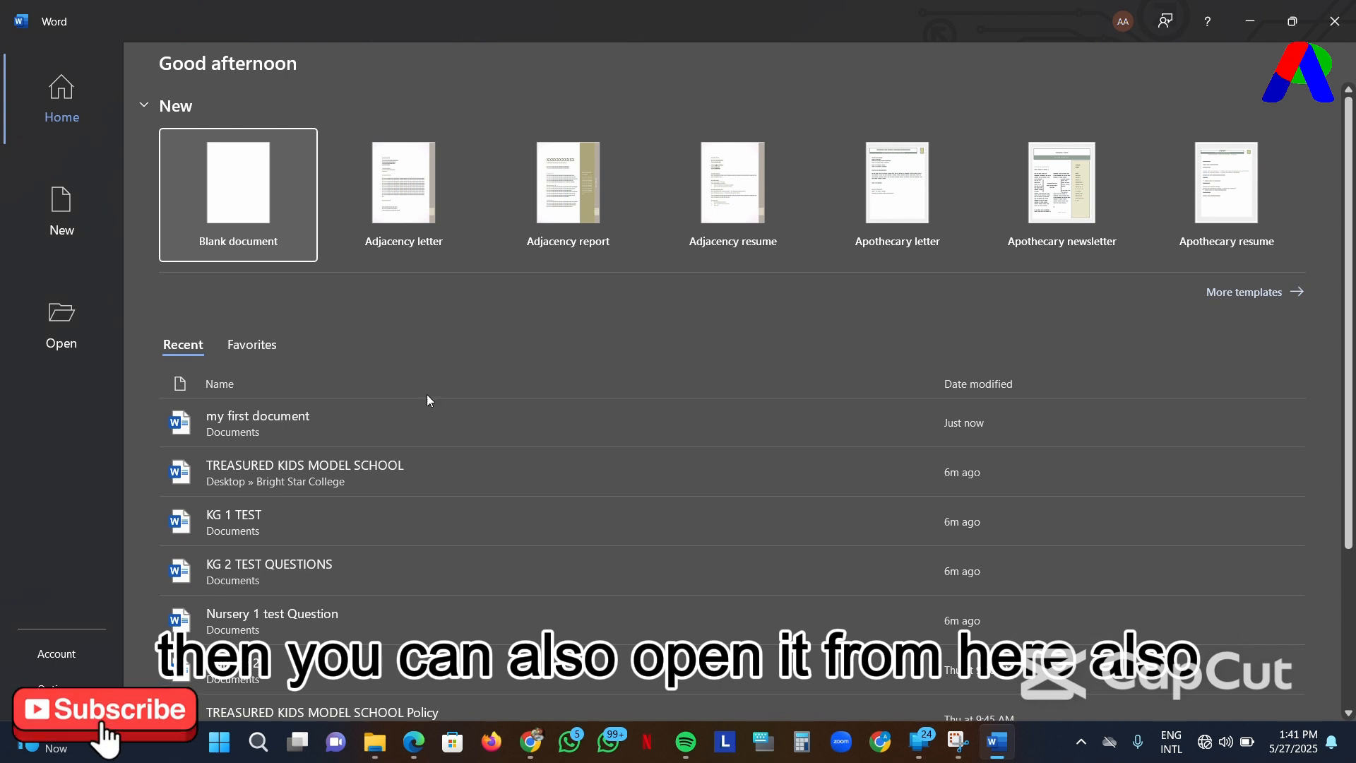
pyautogui.click(445, 437)
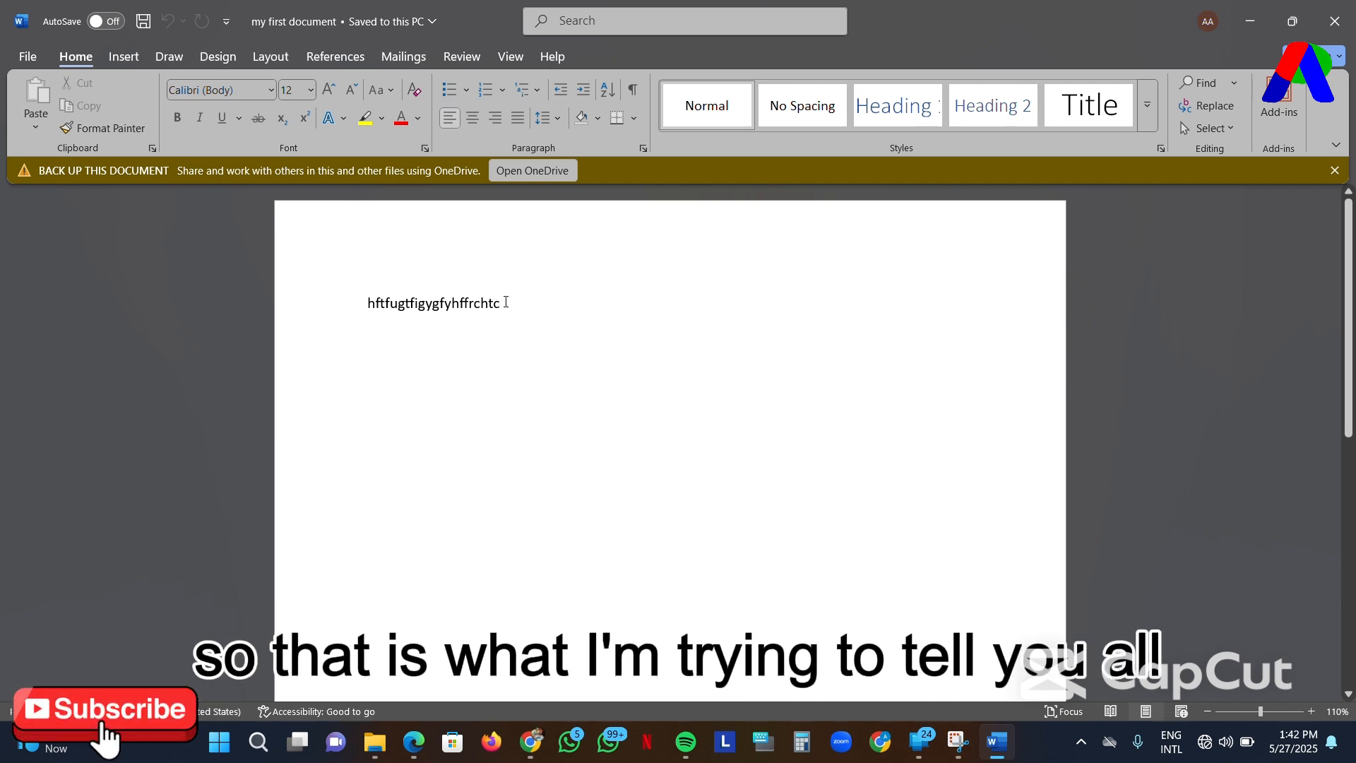
# - Replace the filler text on the page with "My first Document"
pyautogui.click(505, 303)
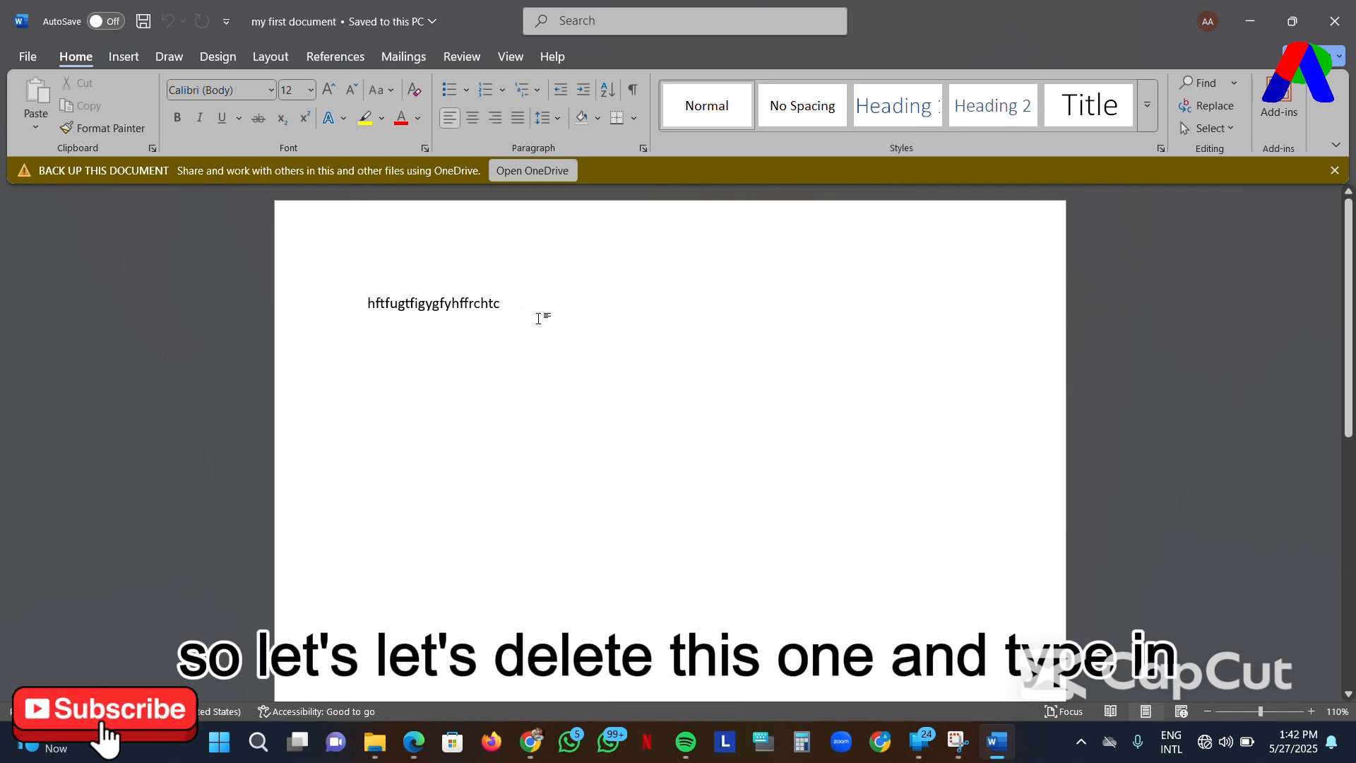
pyautogui.press('BackSpace')
pyautogui.press('BackSpace')
pyautogui.press('BackSpace')
pyautogui.press('BackSpace')
pyautogui.press('BackSpace')
pyautogui.press('BackSpace')
pyautogui.press('BackSpace')
pyautogui.press('BackSpace')
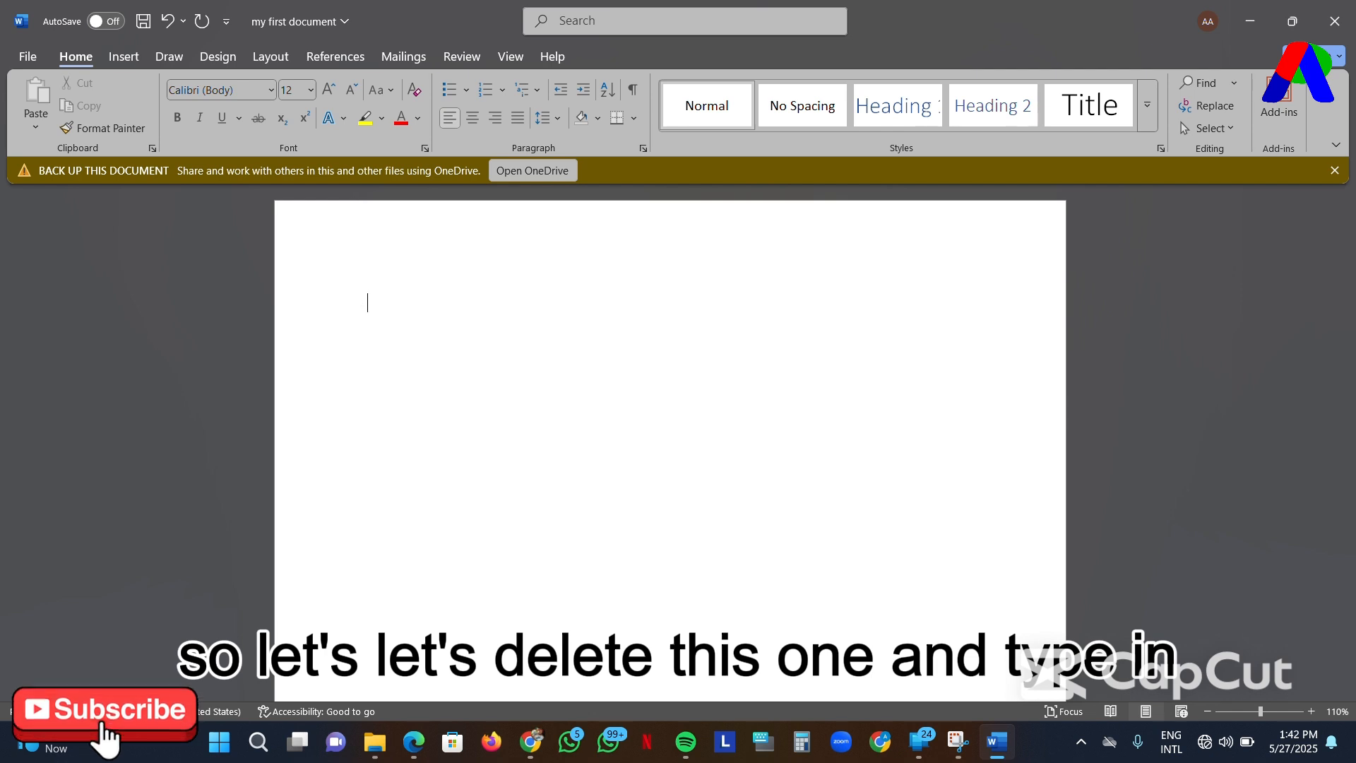
pyautogui.write('m')
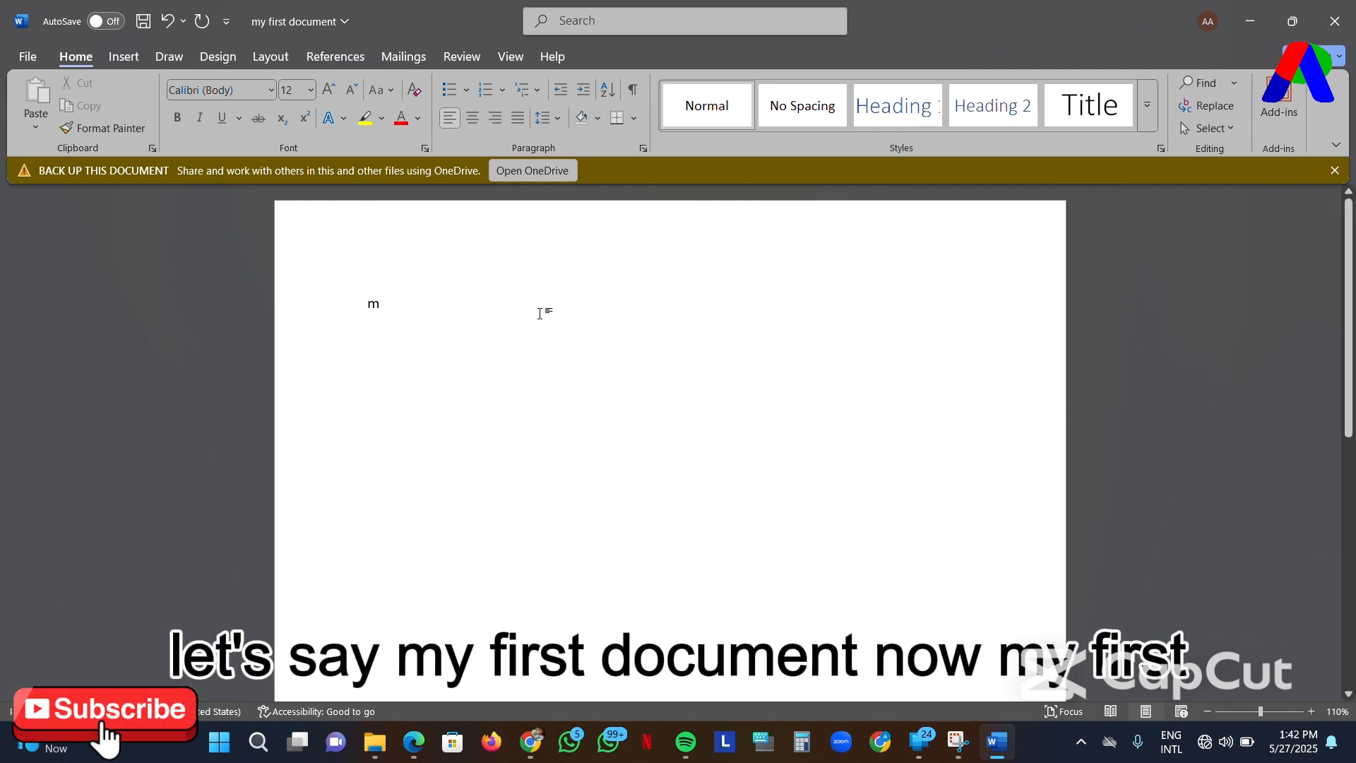
pyautogui.press('BackSpace')
pyautogui.write('M')
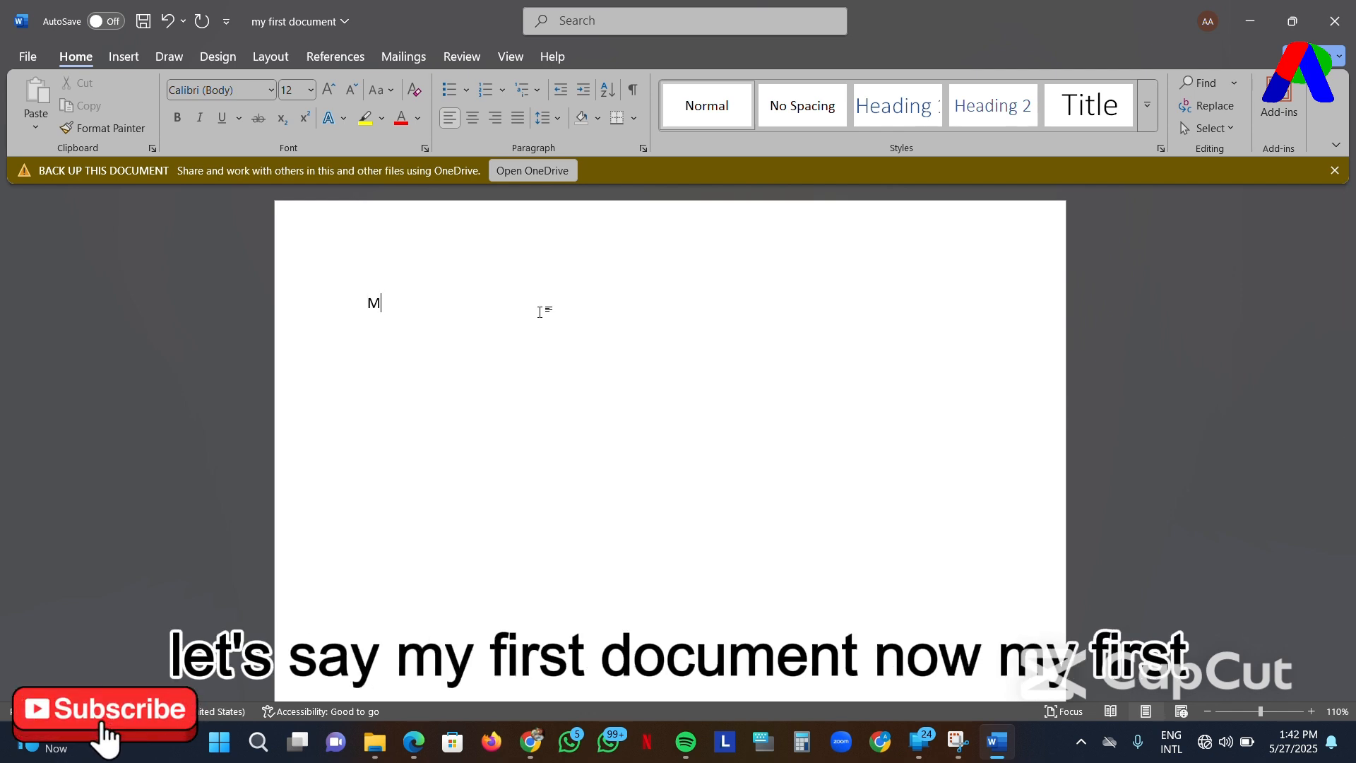
pyautogui.write('y fir')
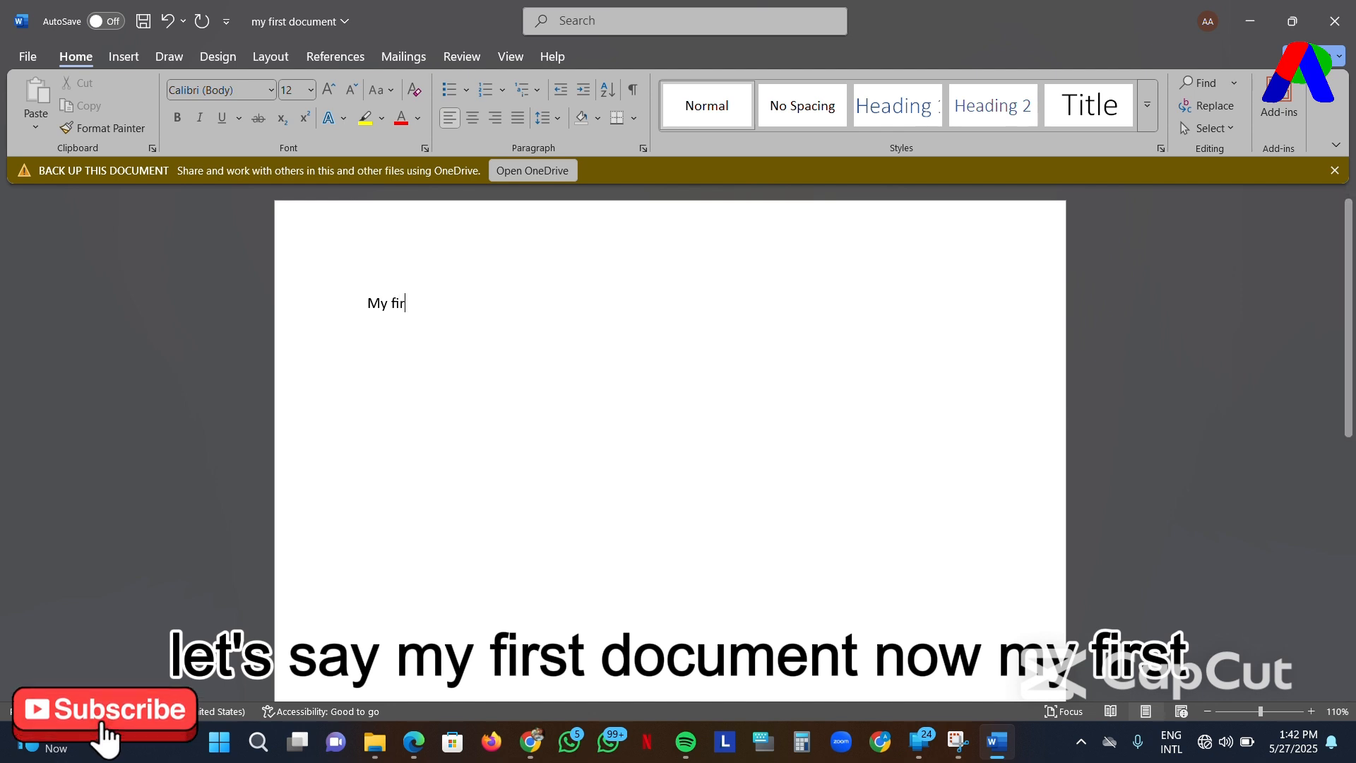
pyautogui.write('st D')
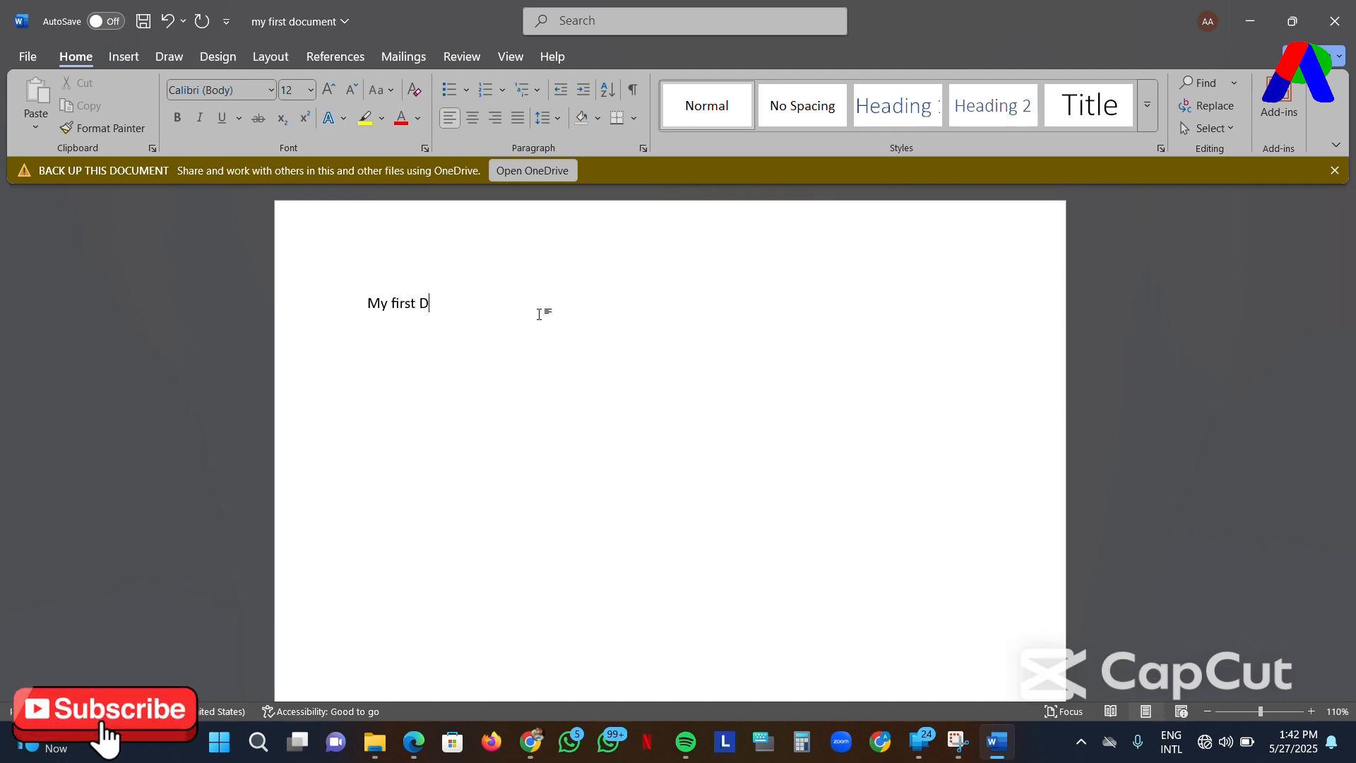
pyautogui.write('ocument')
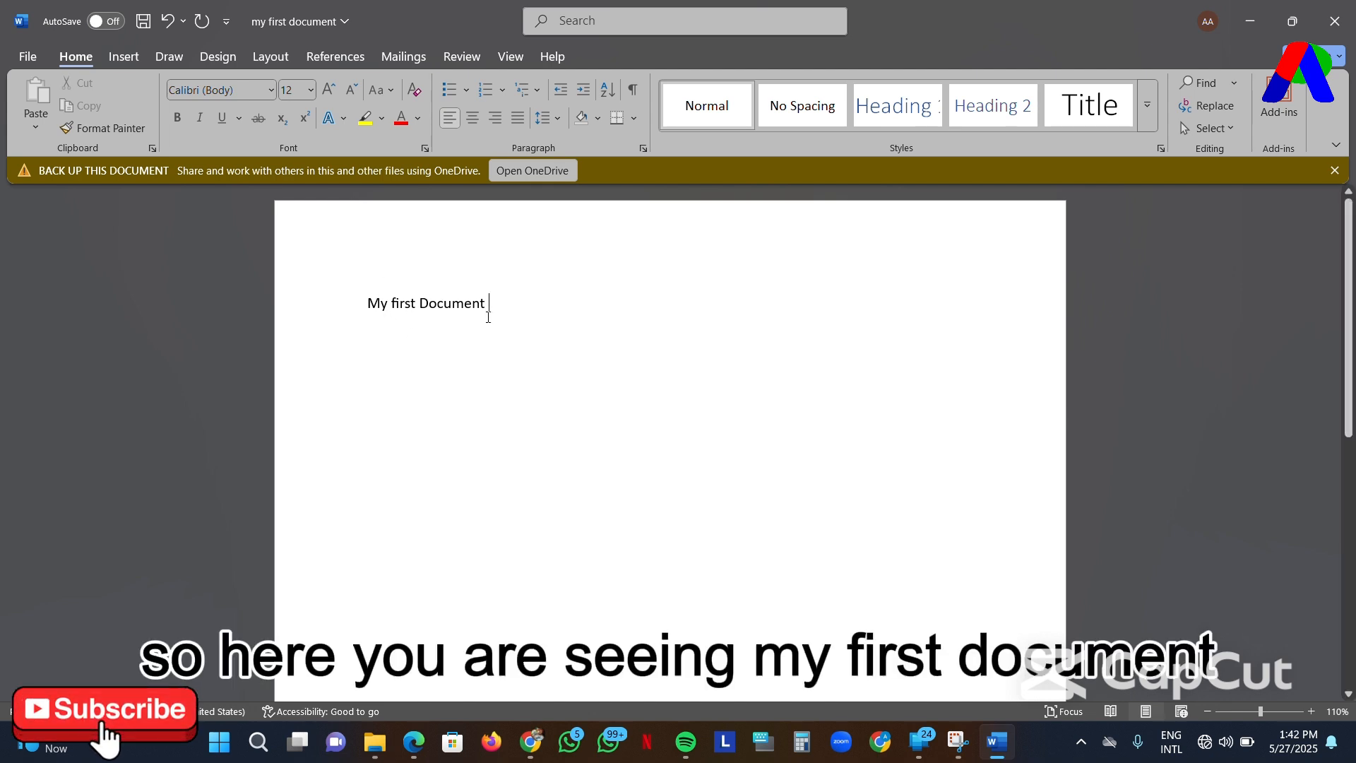
# - Save the changes to the existing file and close the document
pyautogui.click(32, 55)
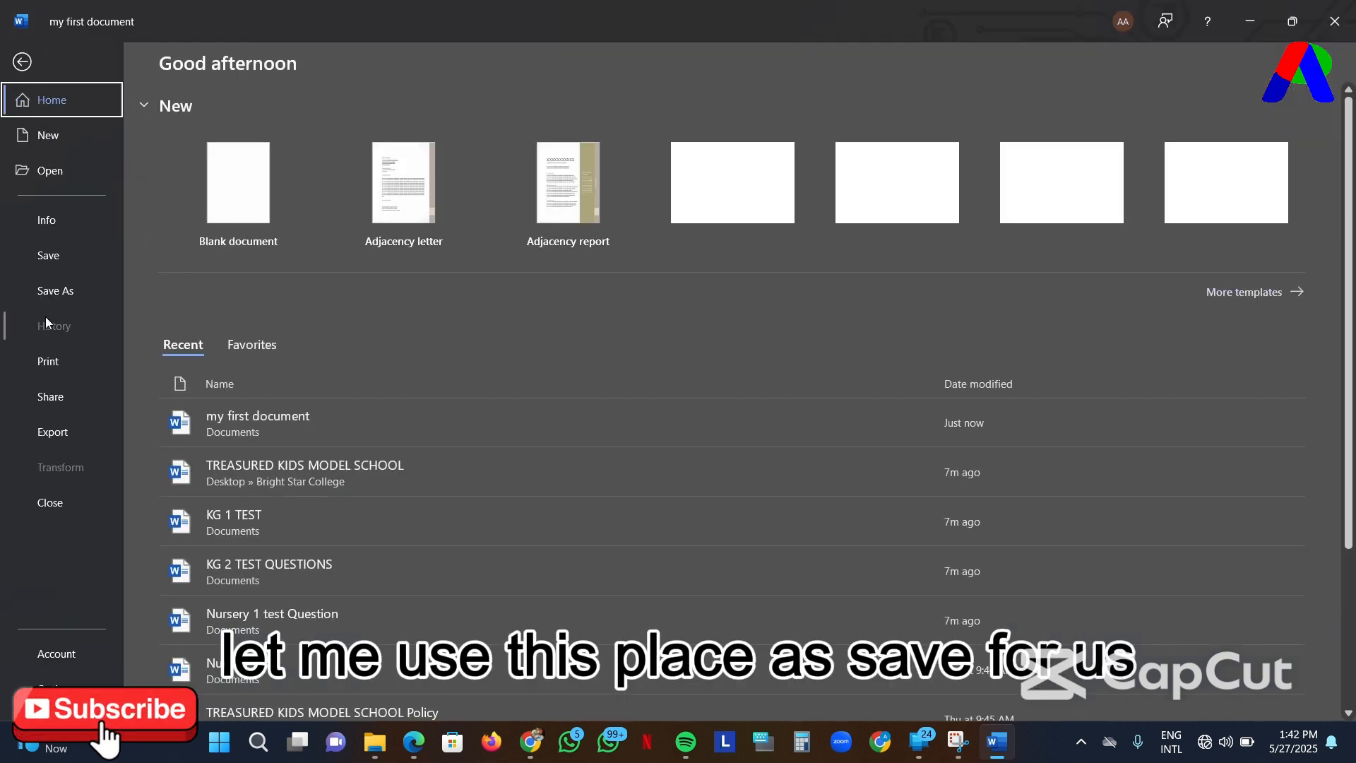
pyautogui.click(49, 256)
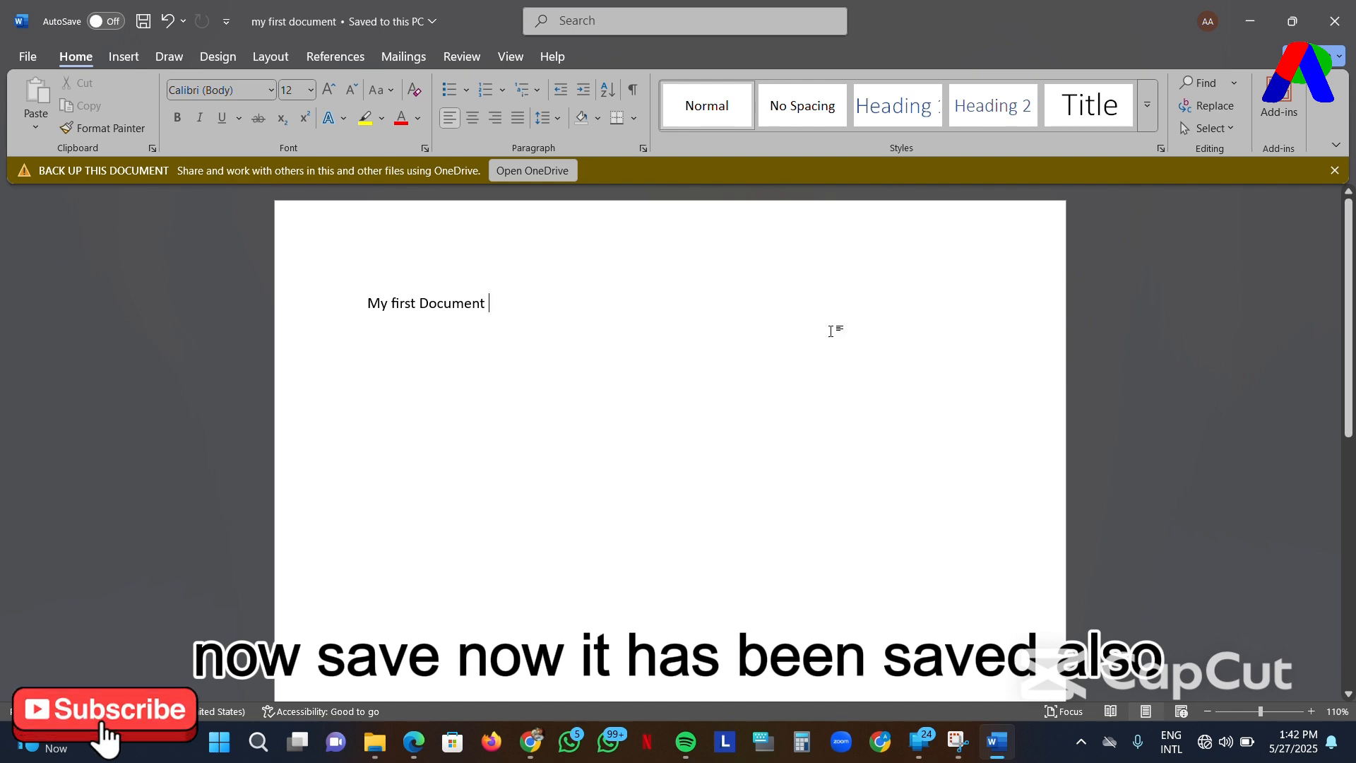
pyautogui.click(1335, 21)
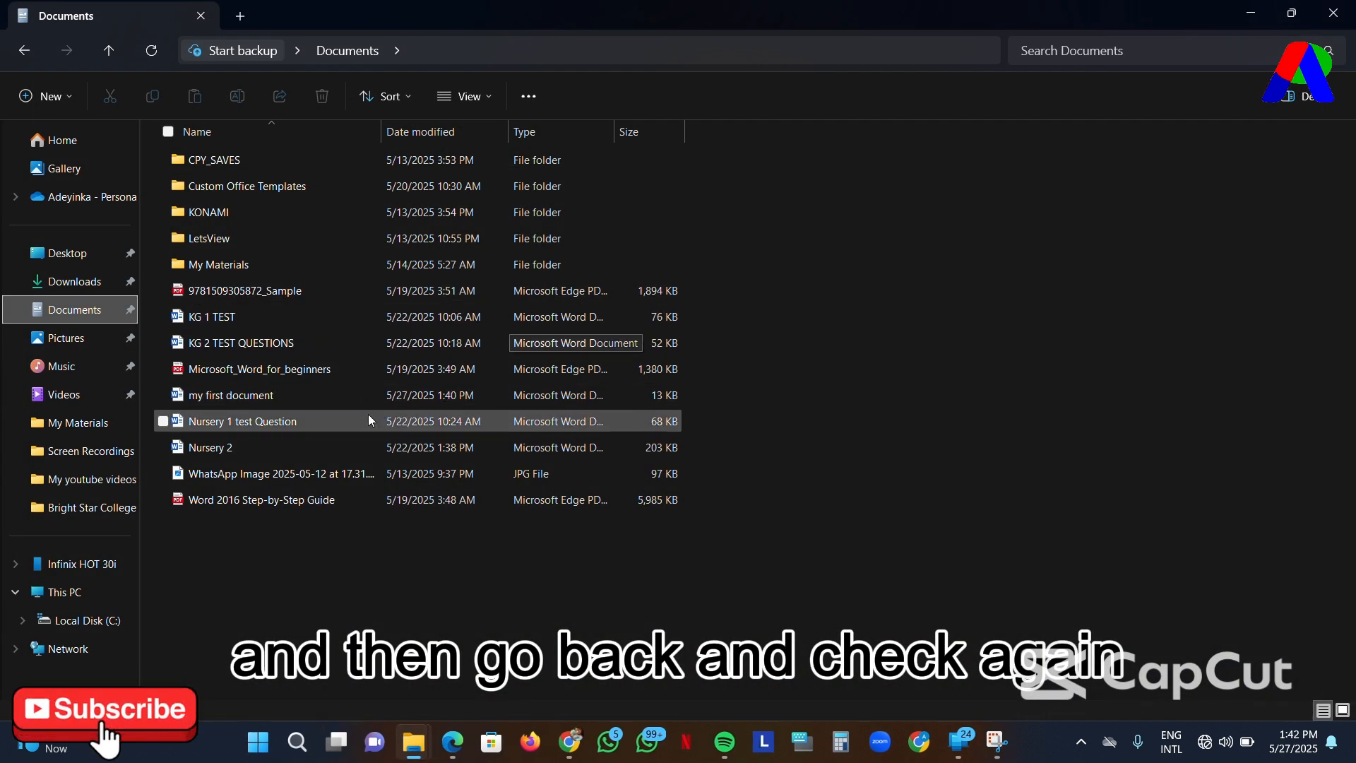
# - Open "my first document" from the Documents folder and place the cursor at the end of its text
pyautogui.moveTo(339, 401)
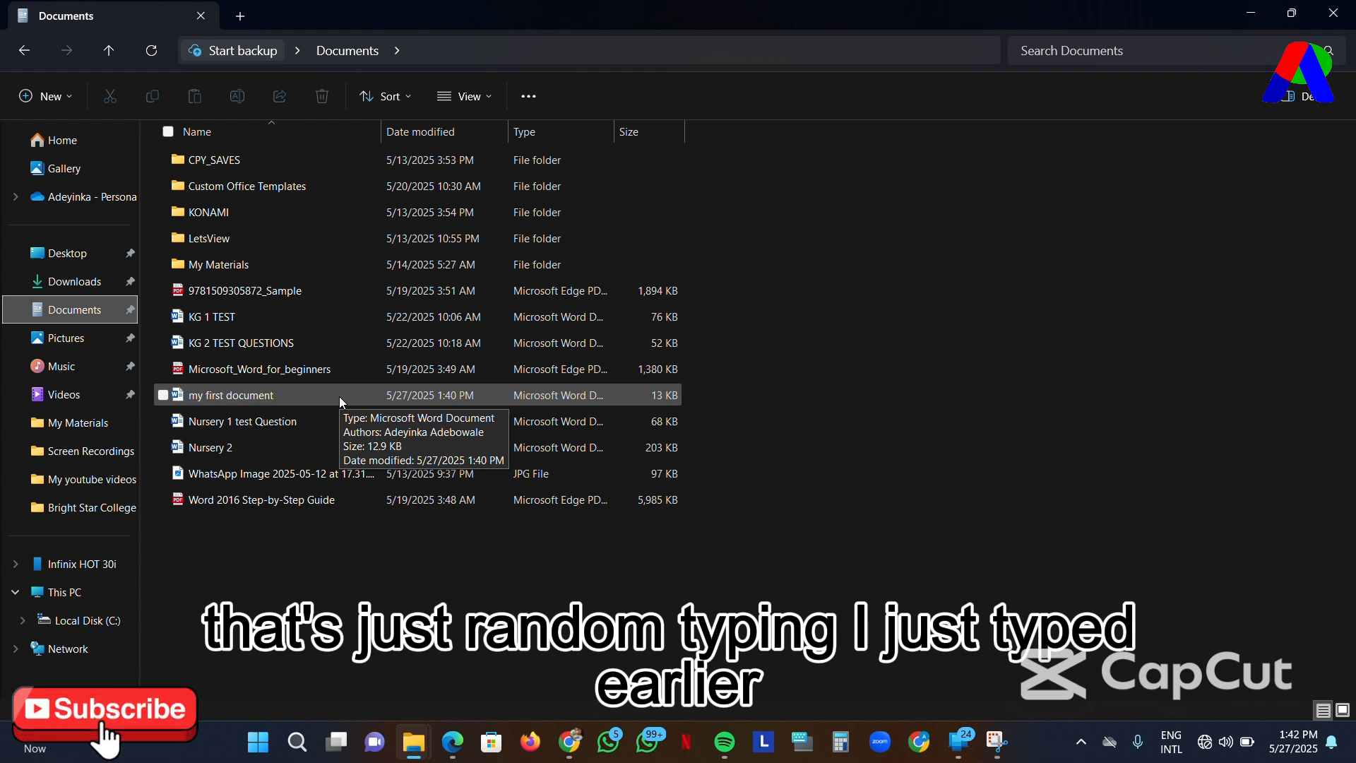
pyautogui.doubleClick(339, 396)
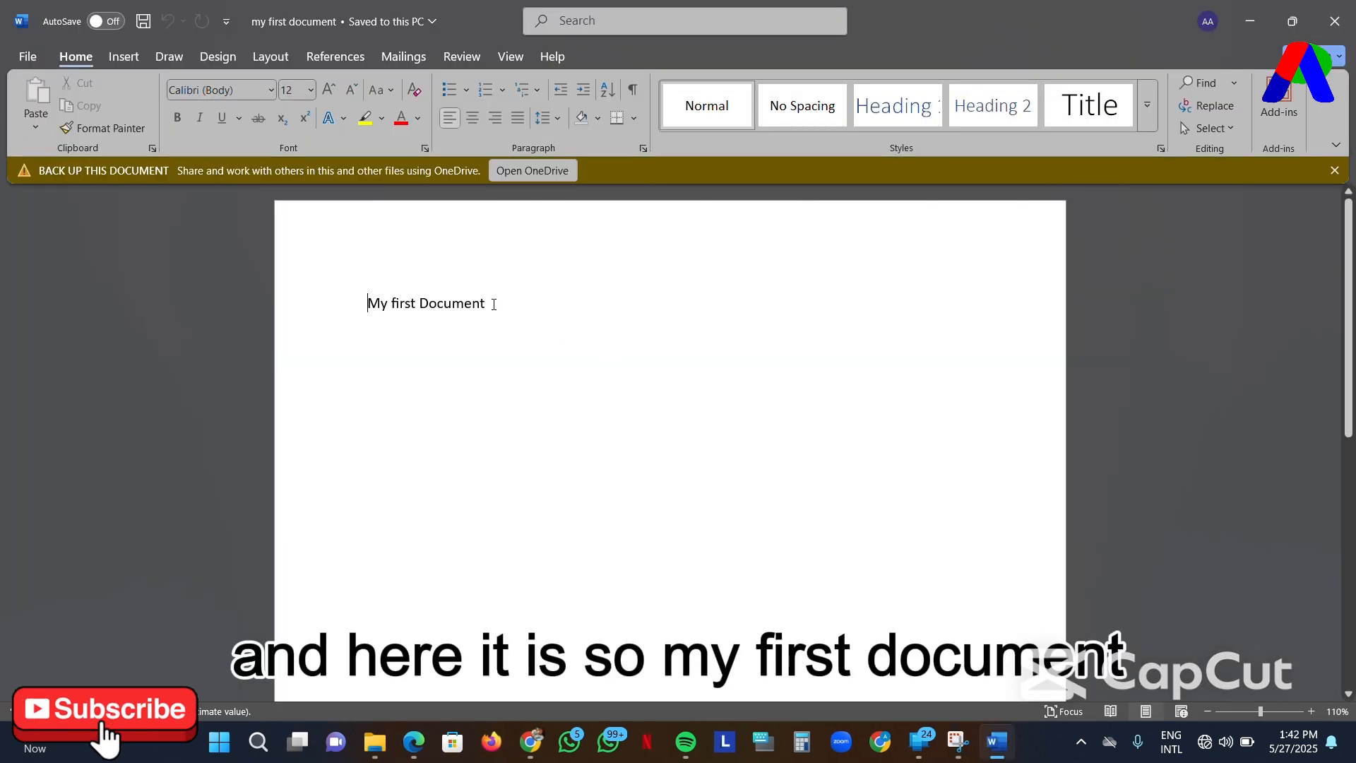
pyautogui.click(493, 305)
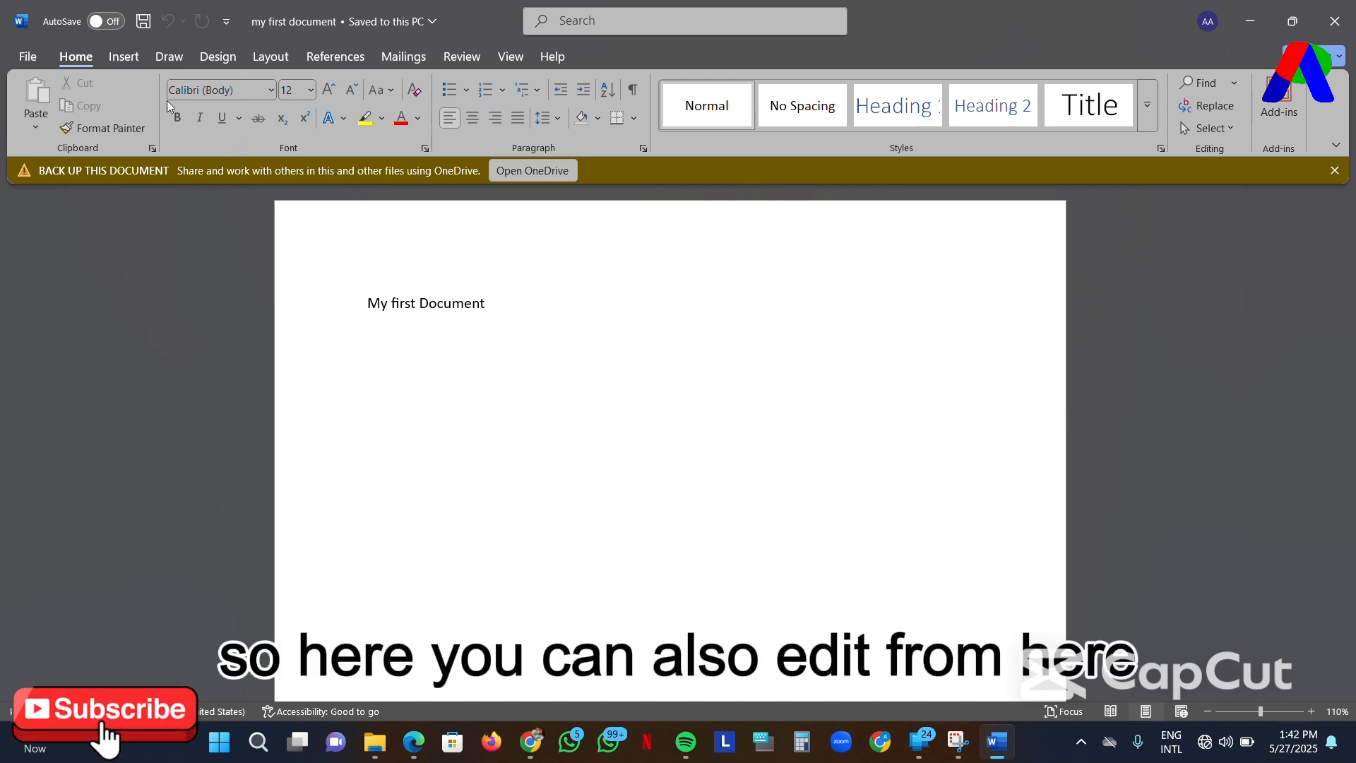
# - Make the line "My first Document" bold and set its font to Times New Roman
pyautogui.moveTo(488, 302); pyautogui.dragTo(331, 311)
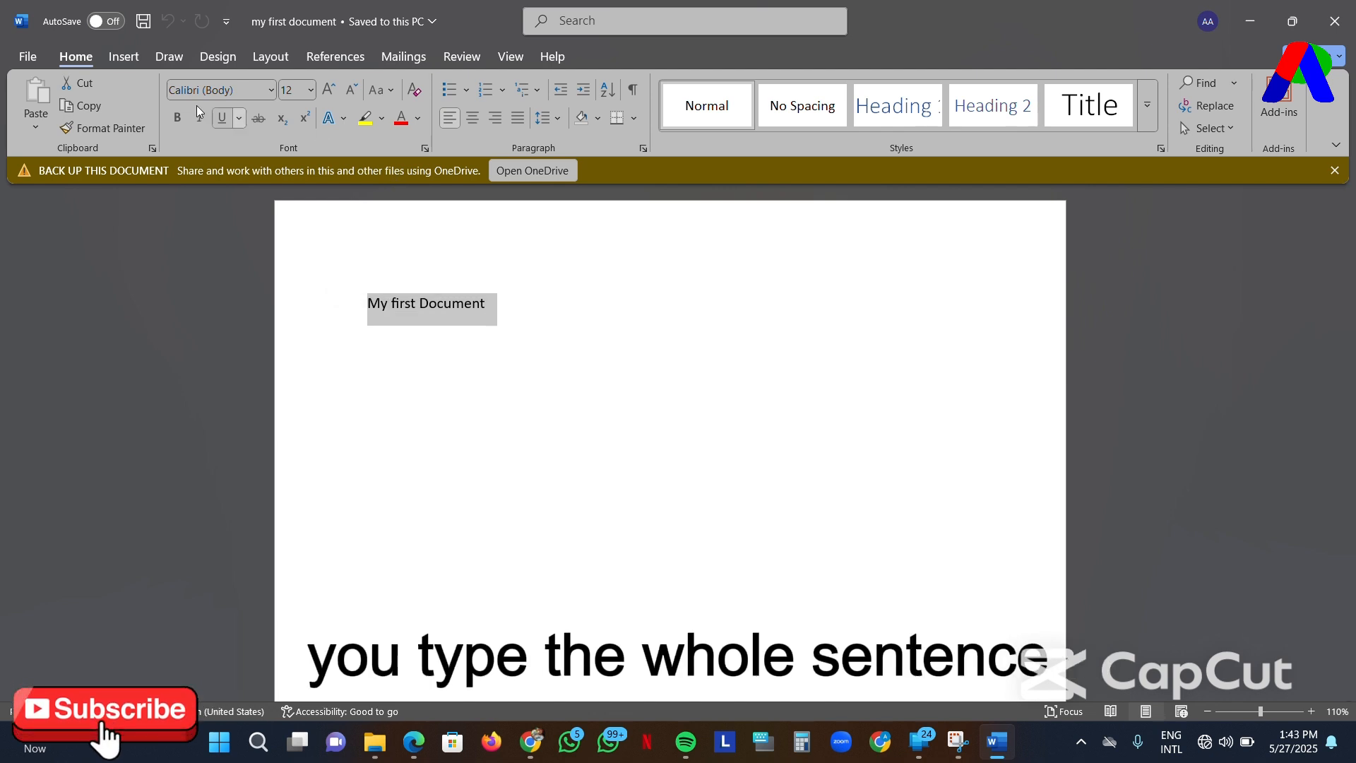
pyautogui.rightClick(407, 313)
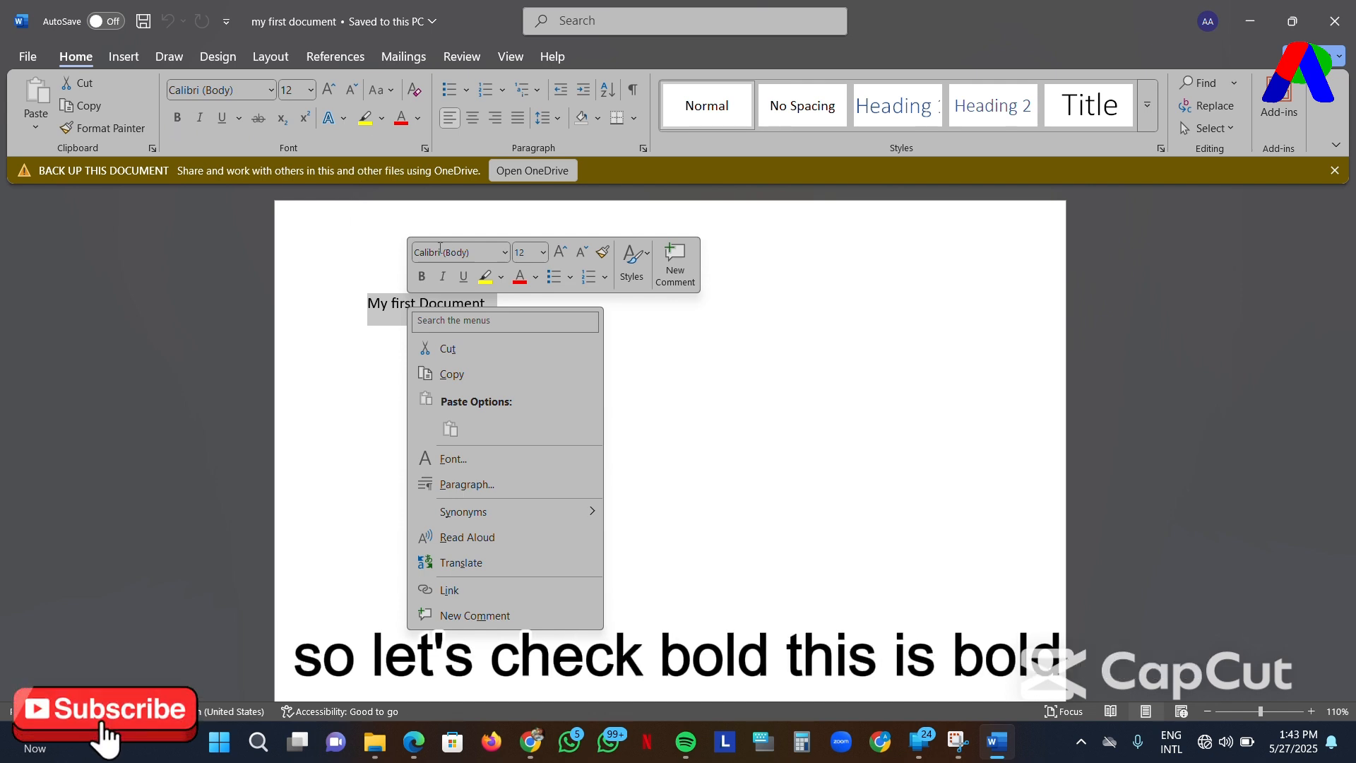
pyautogui.click(423, 279)
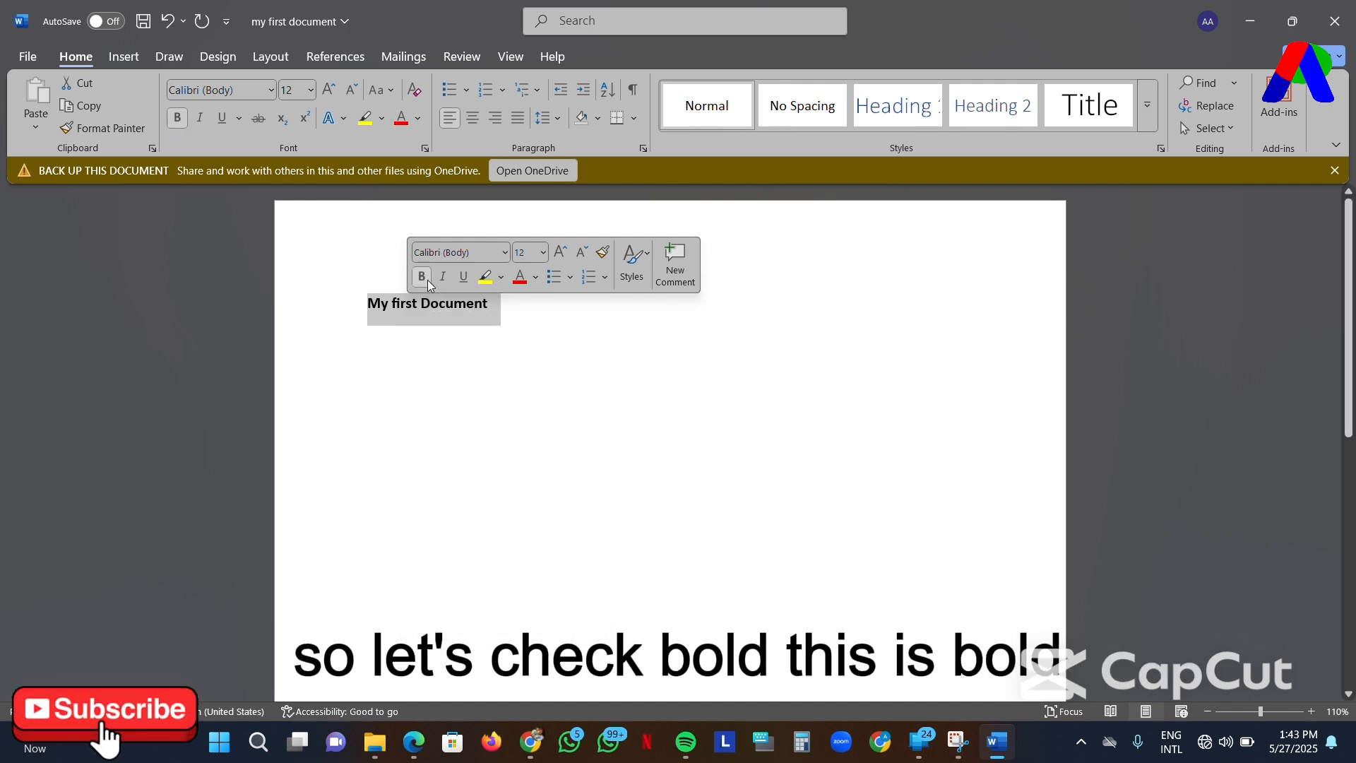
pyautogui.click(504, 256)
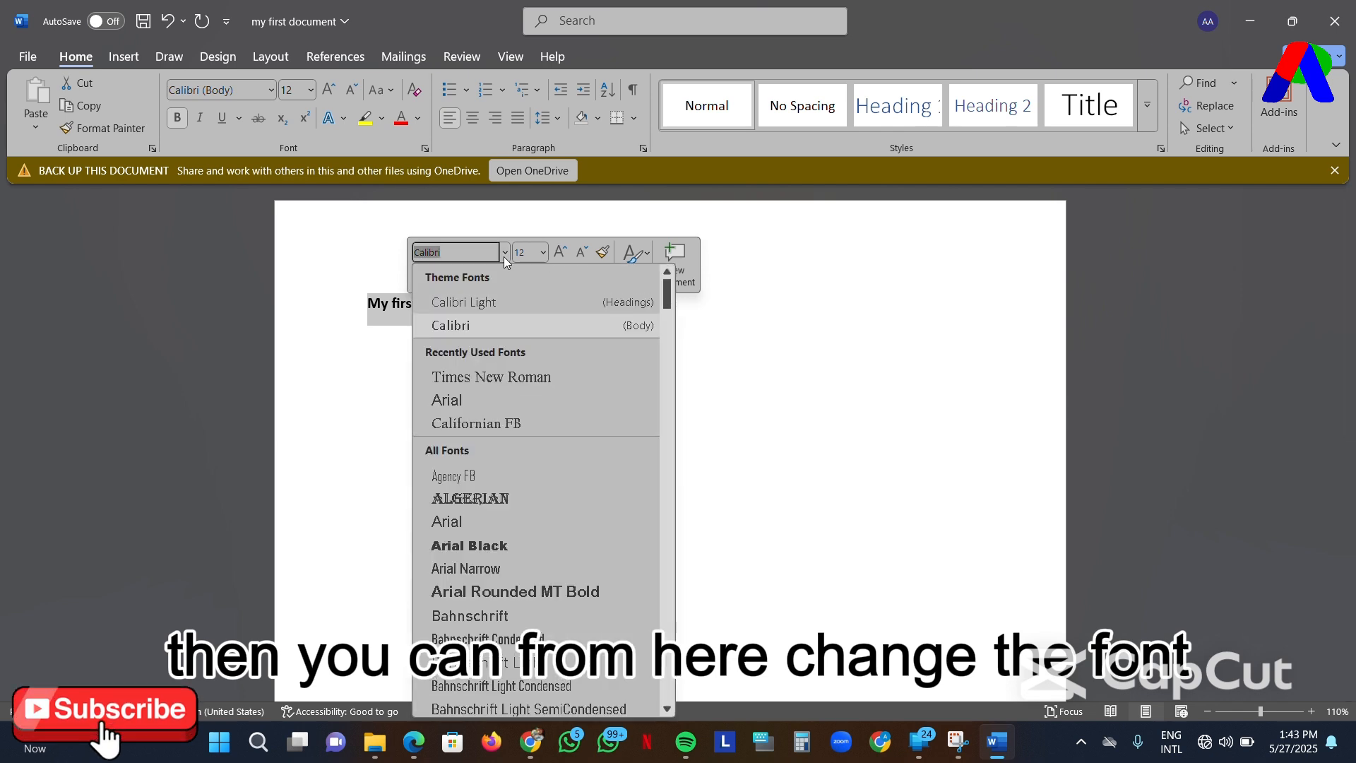
pyautogui.click(497, 377)
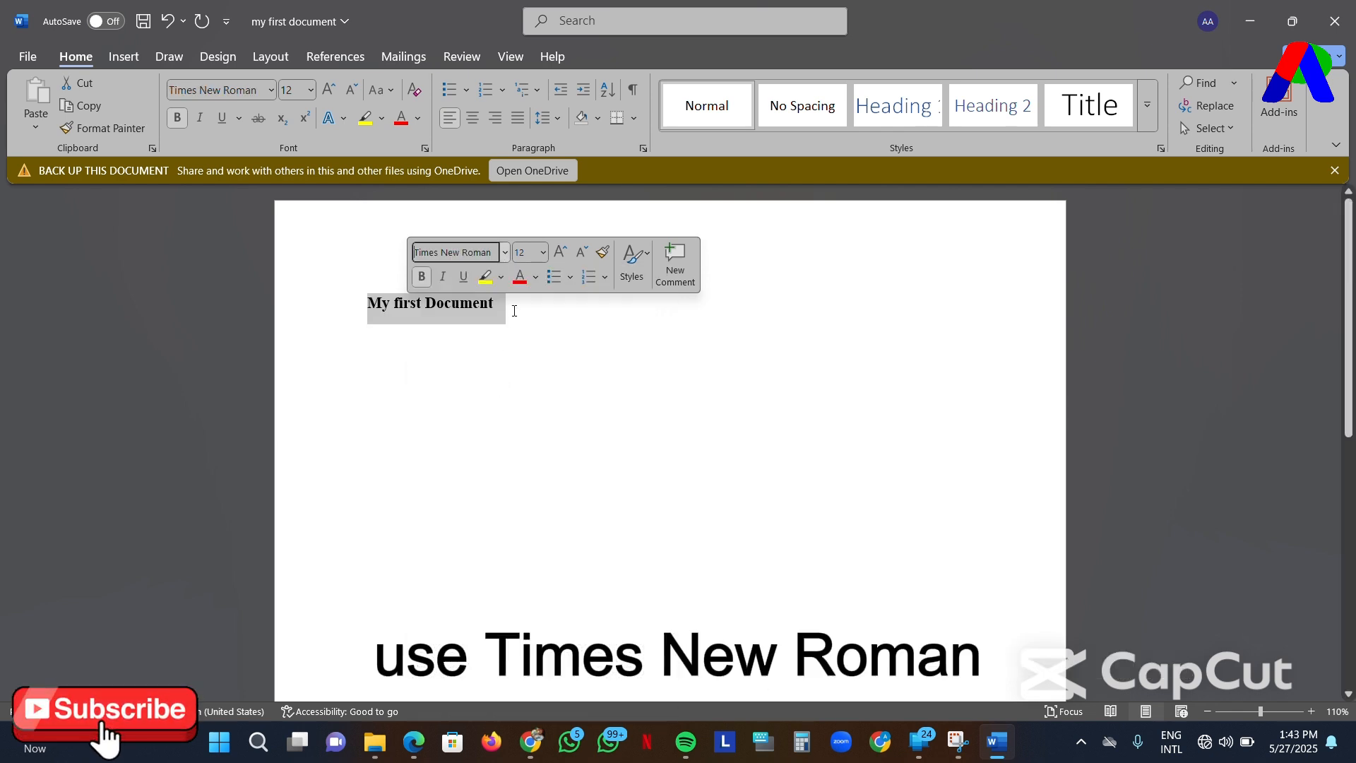
# - Try font sizes 20 and 26 on the line, and reduce it stepwise back to size 20
pyautogui.click(543, 252)
pyautogui.click(528, 444)
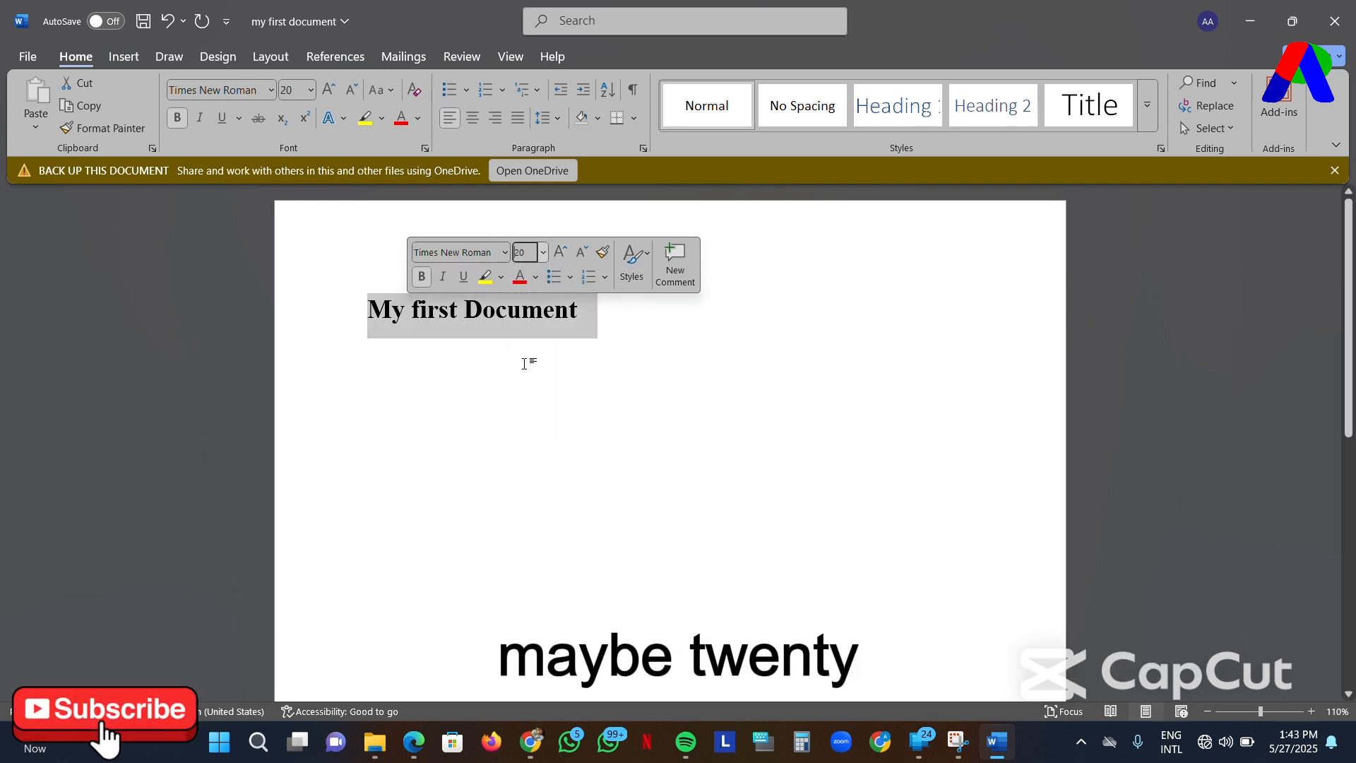
pyautogui.click(547, 252)
pyautogui.click(529, 502)
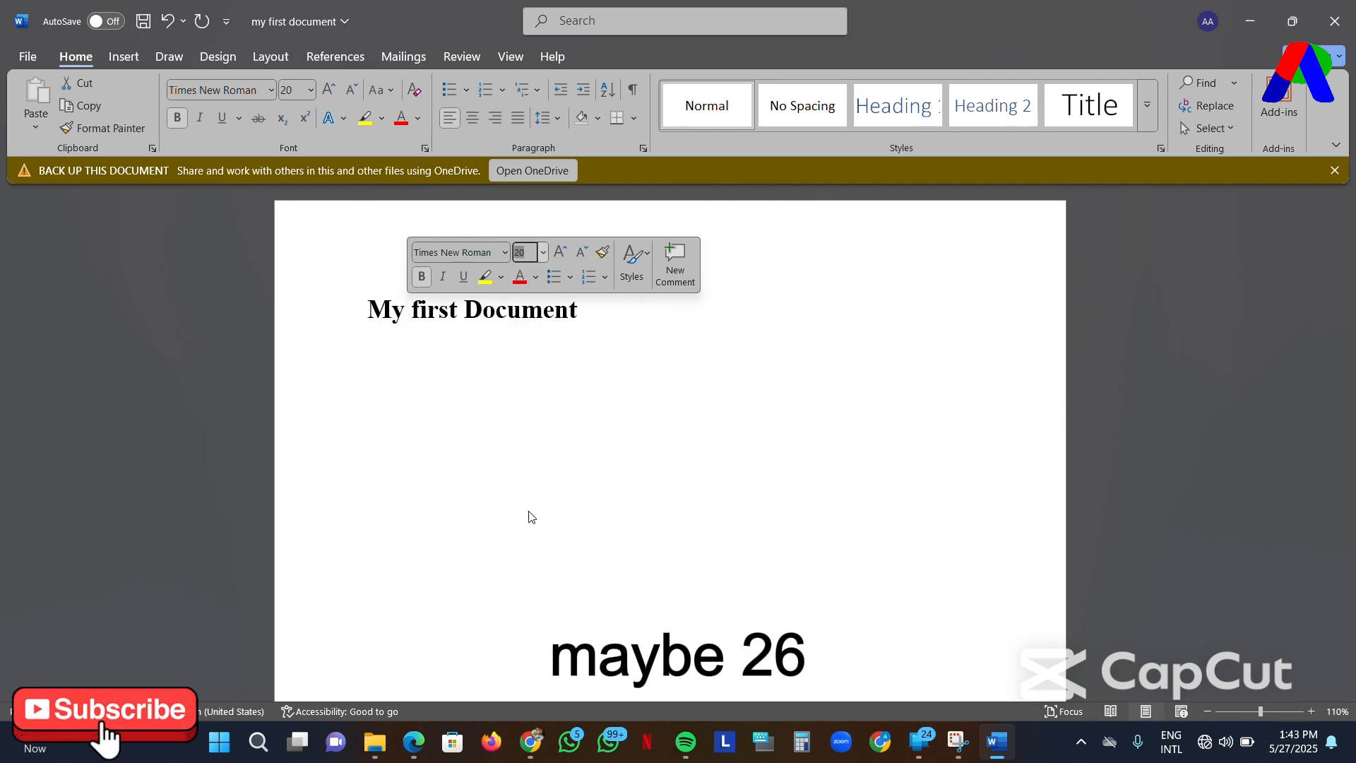
pyautogui.click(579, 260)
pyautogui.click(579, 260)
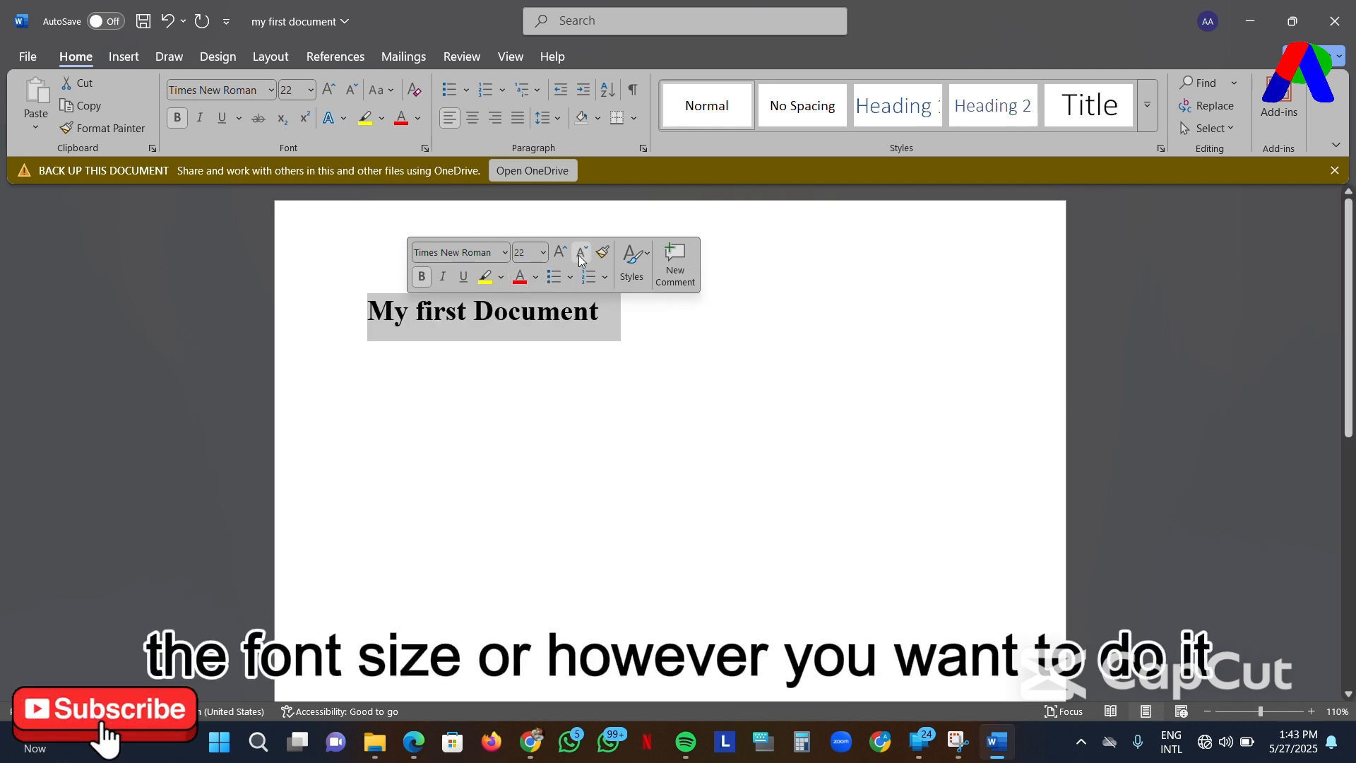
pyautogui.click(579, 260)
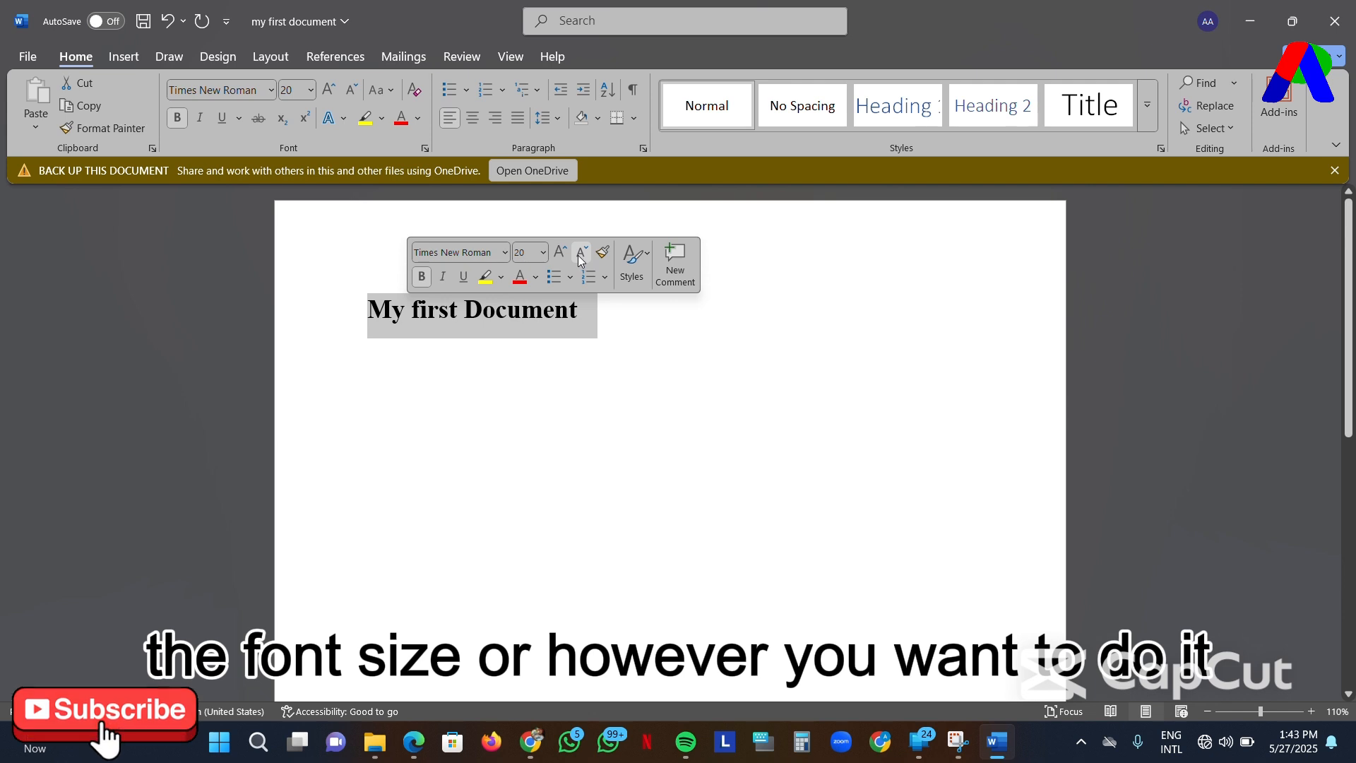
# - Try italic and underline on the line and turn both off again
pyautogui.click(438, 282)
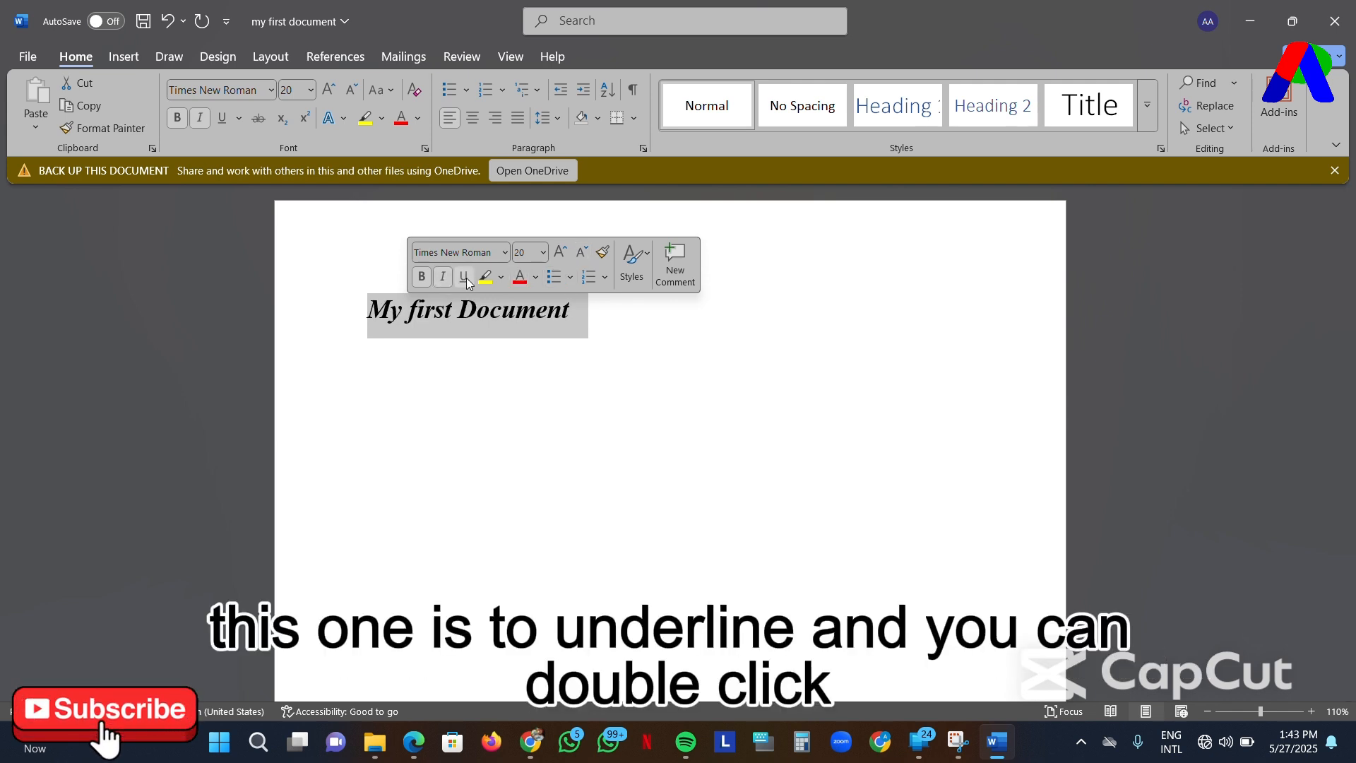
pyautogui.click(465, 280)
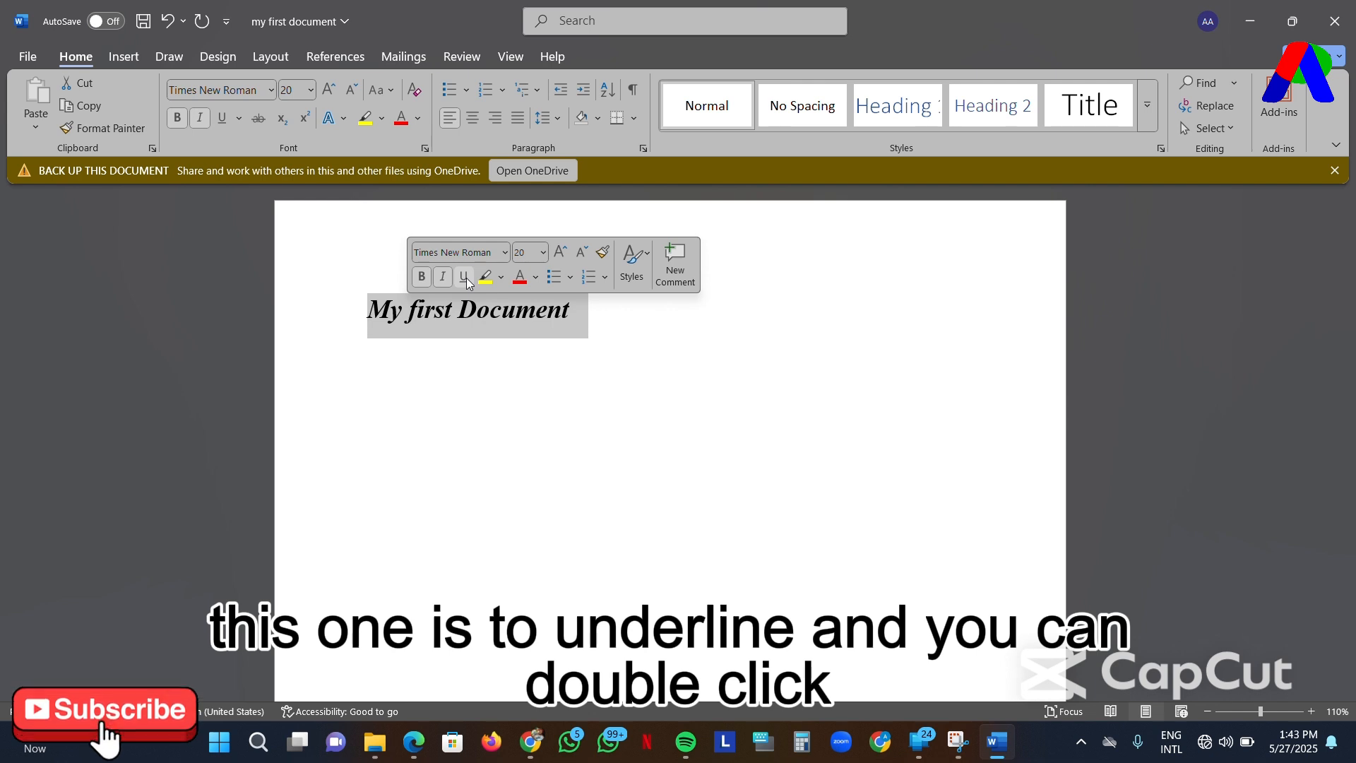
pyautogui.click(466, 279)
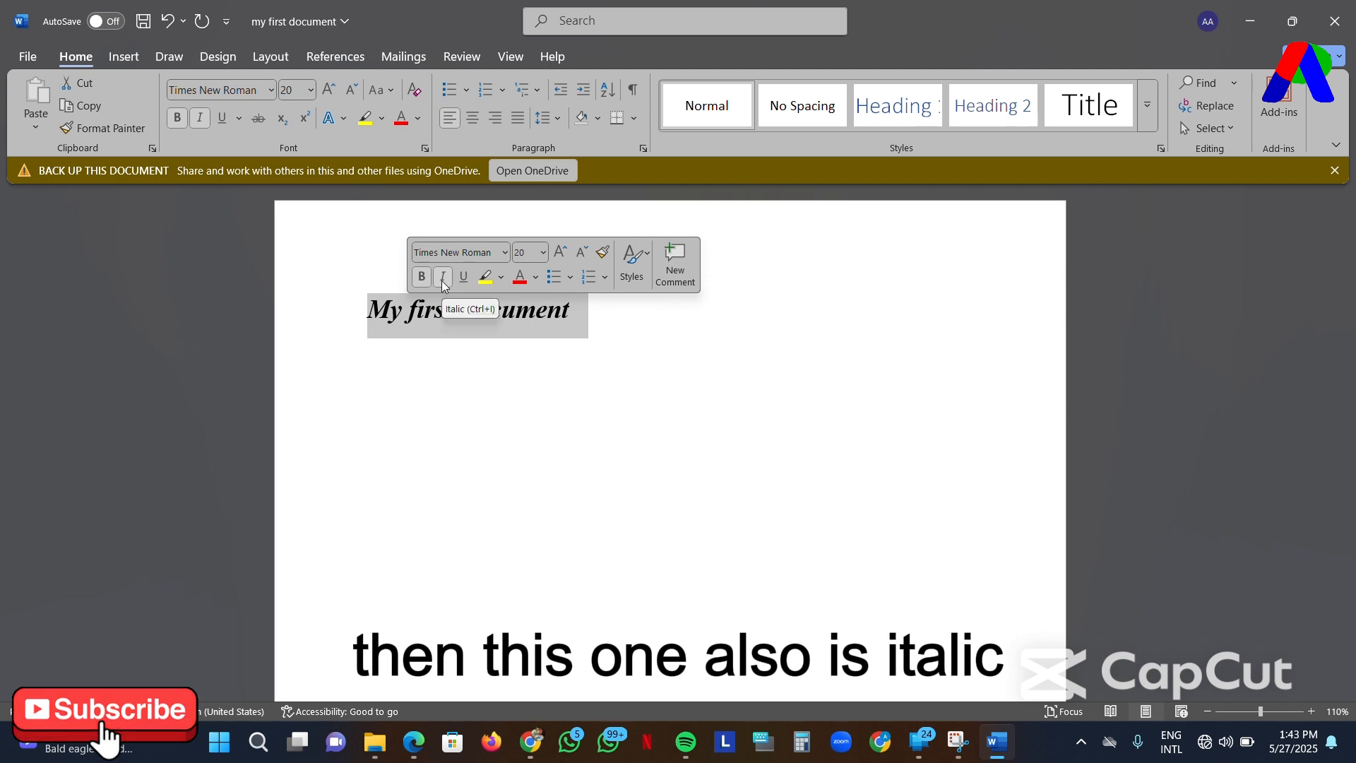
pyautogui.click(442, 278)
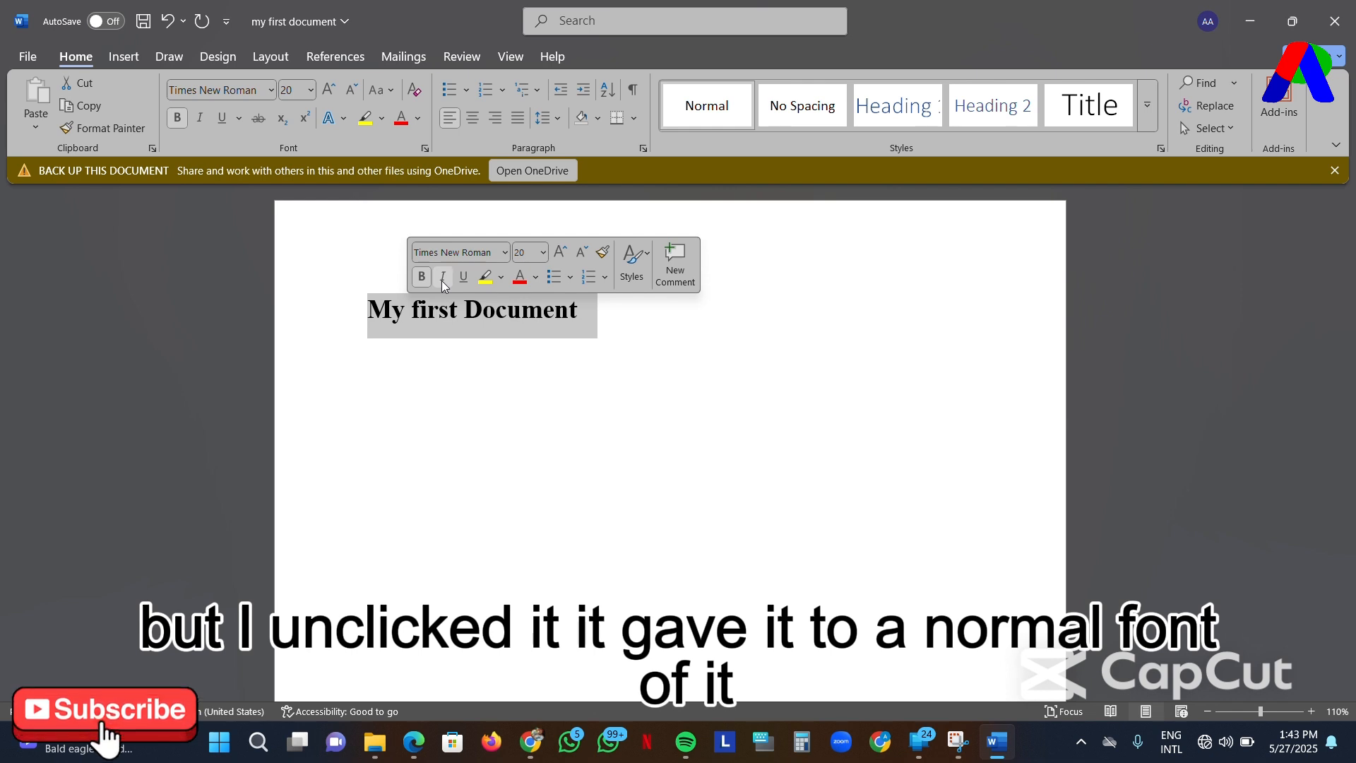
# - Highlight the line in yellow and set its font colour to a dark blue theme colour
pyautogui.click(502, 278)
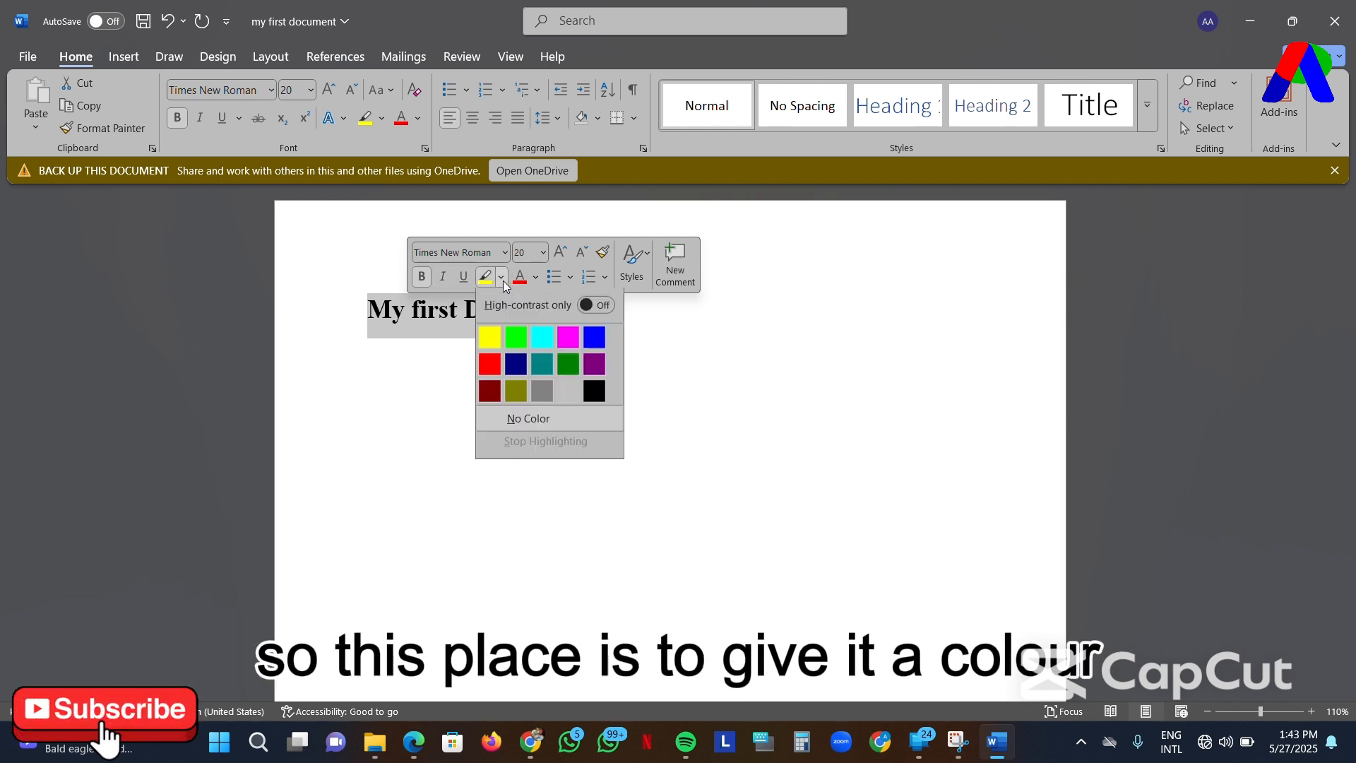
pyautogui.click(489, 339)
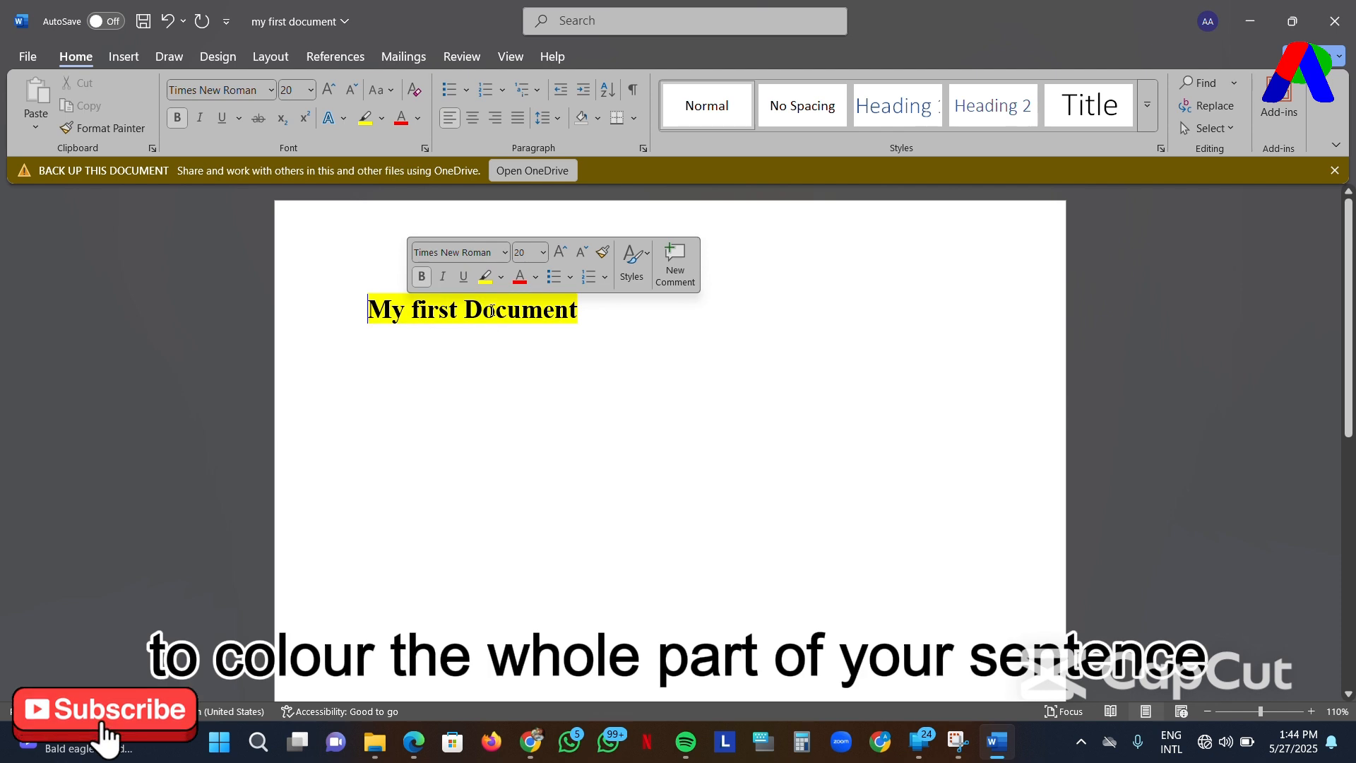
pyautogui.click(537, 278)
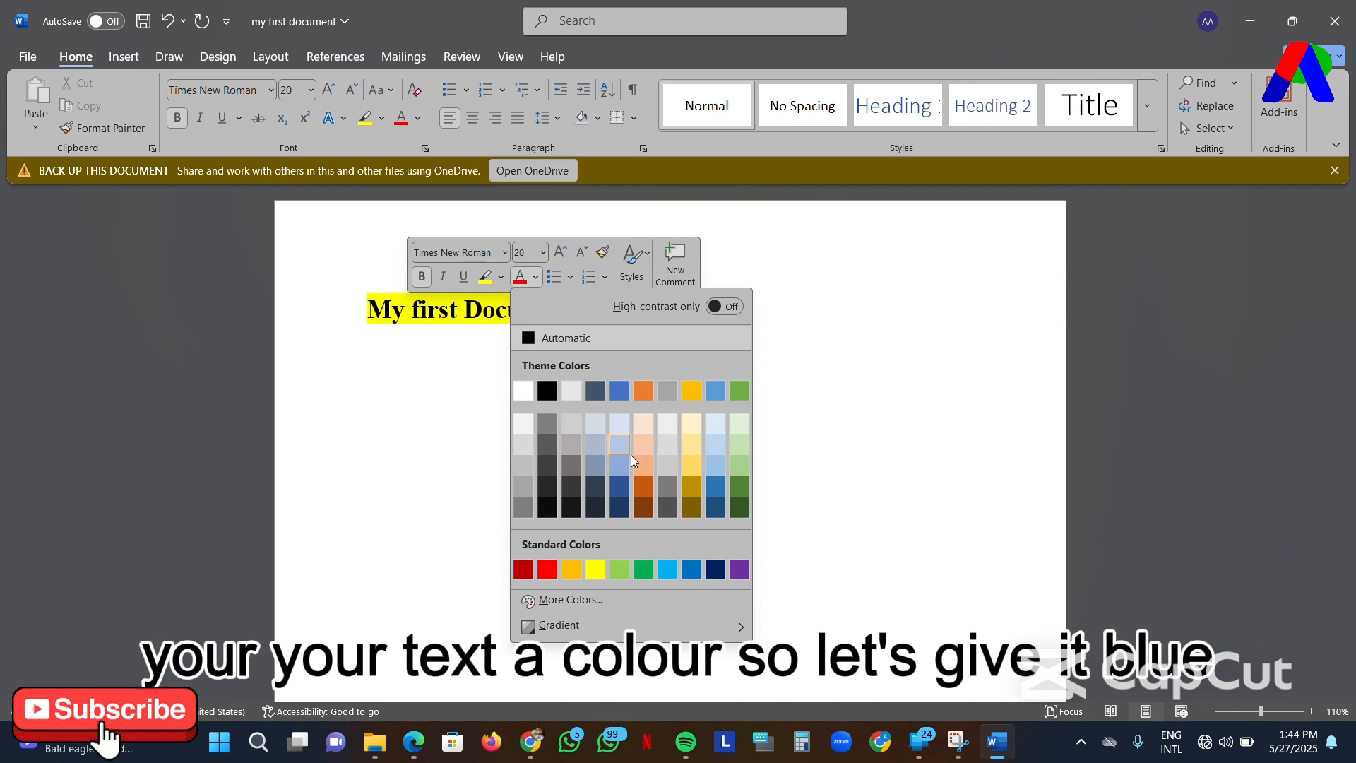
pyautogui.click(711, 487)
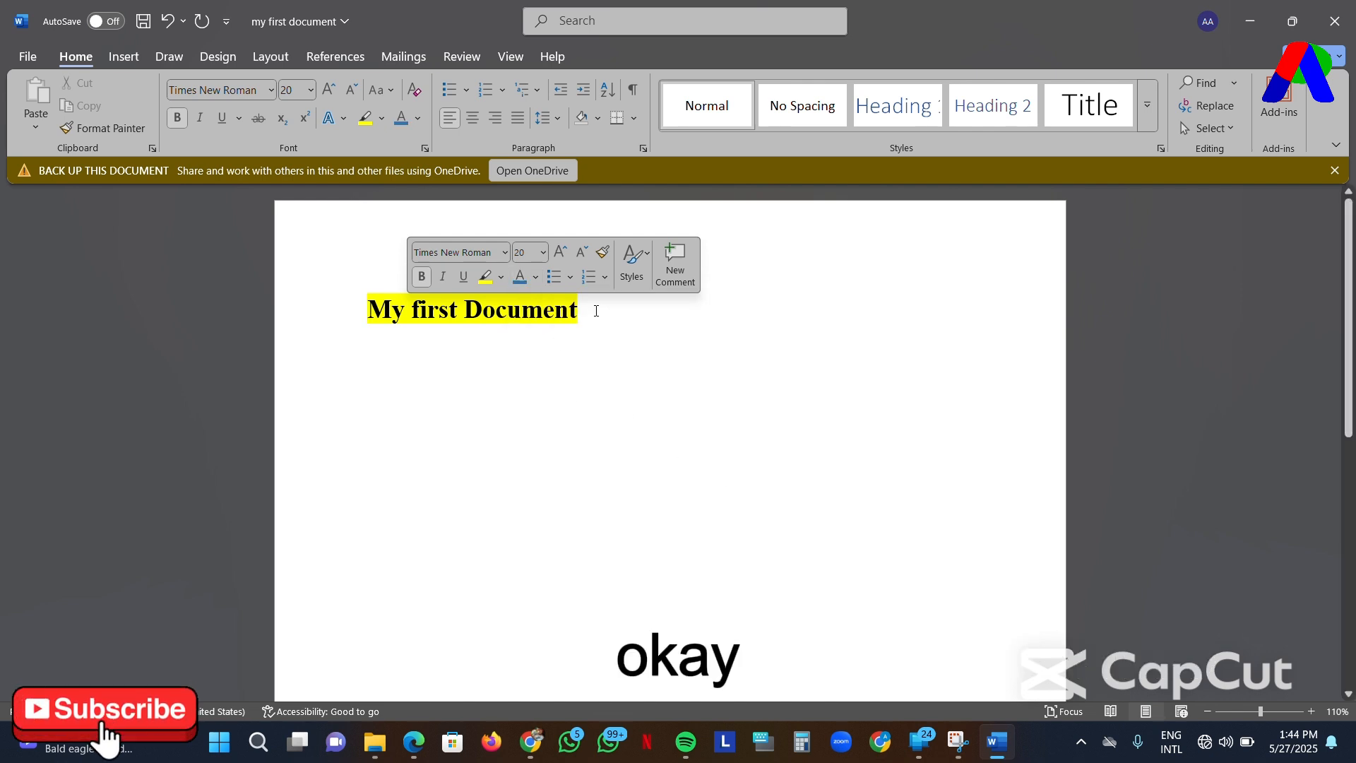
pyautogui.moveTo(597, 309); pyautogui.dragTo(365, 311)
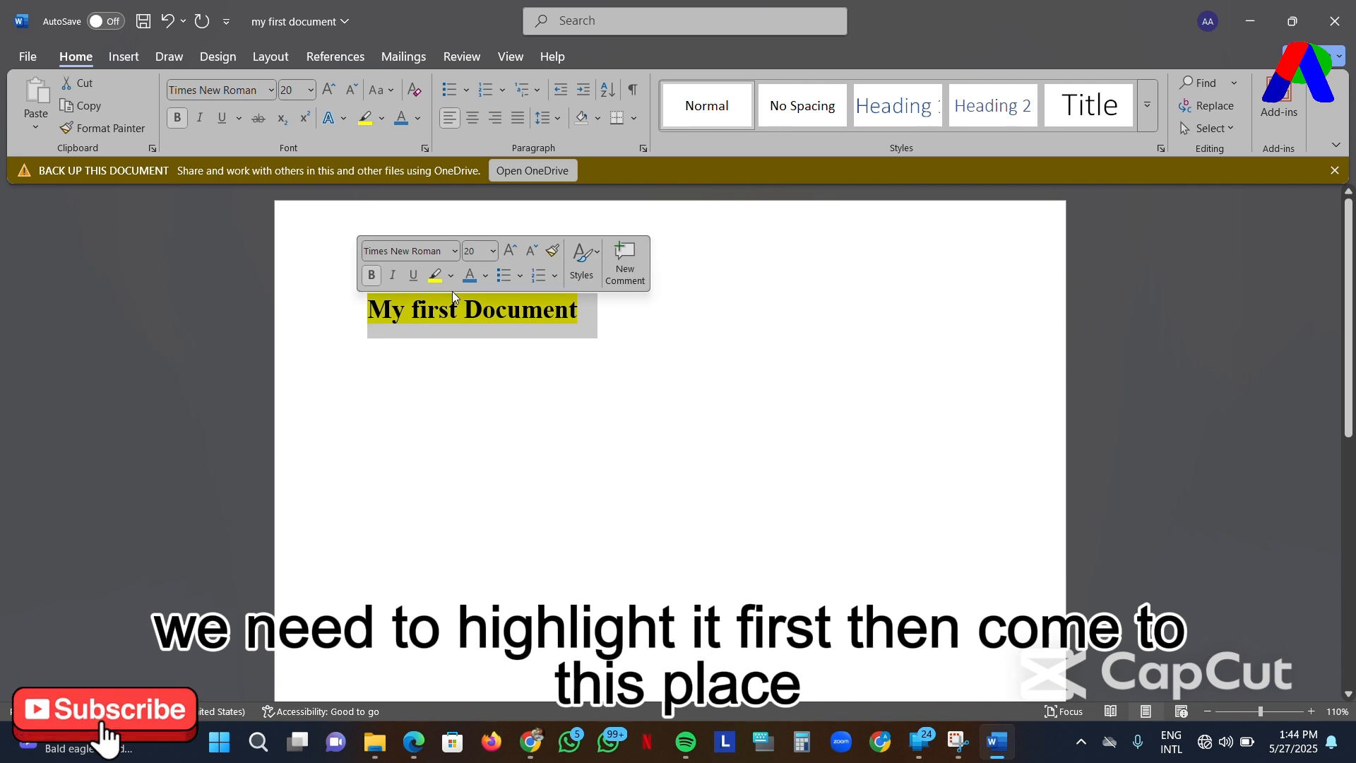
pyautogui.click(485, 276)
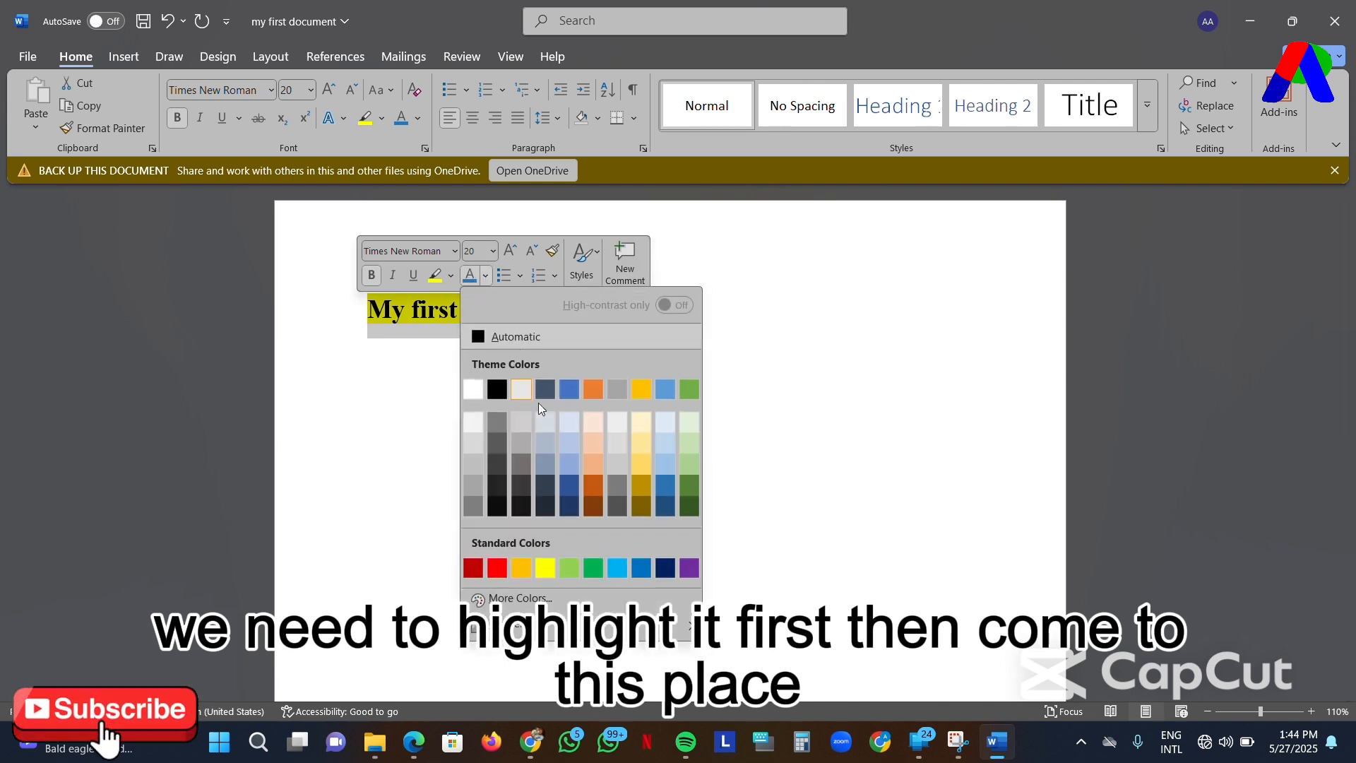
pyautogui.click(676, 485)
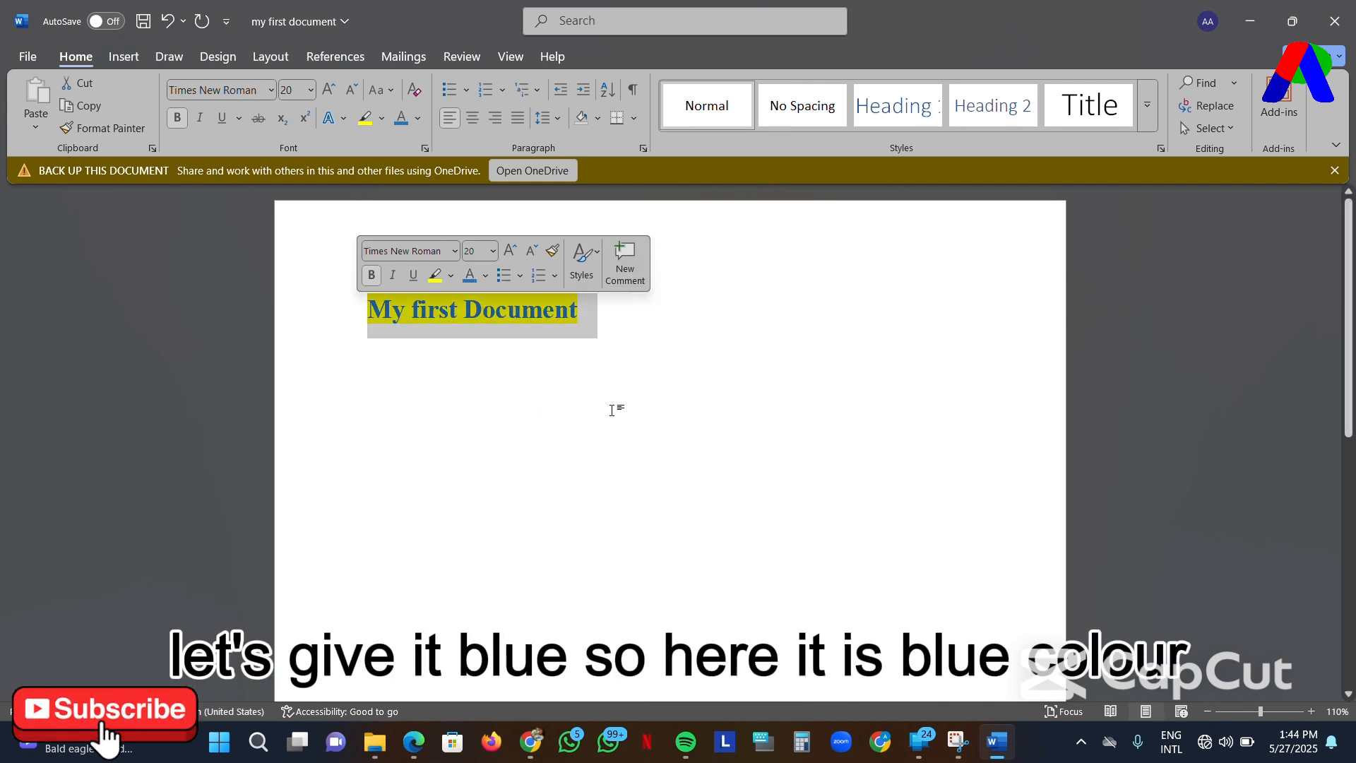
pyautogui.click(556, 311)
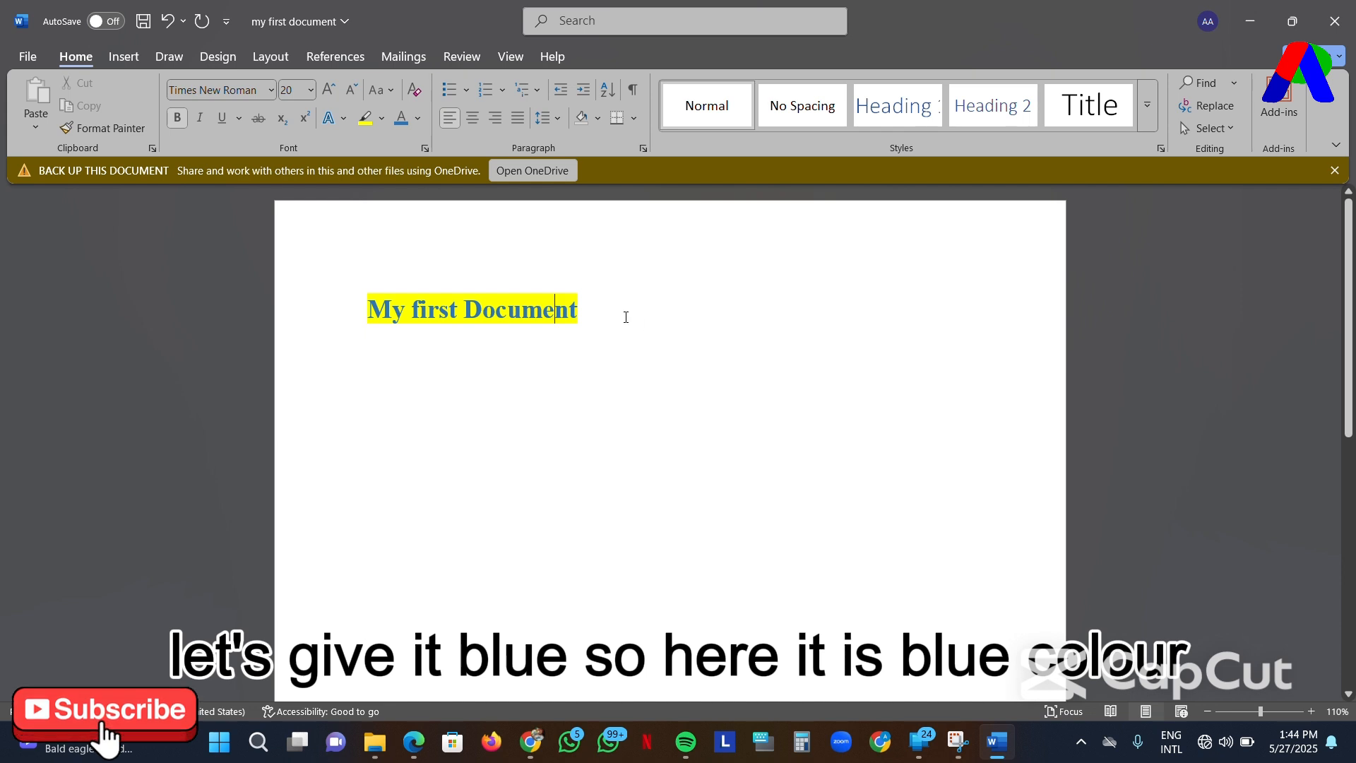
# - Copy the whole formatted line "My first Document" and paste it directly after the original text
pyautogui.moveTo(586, 312); pyautogui.dragTo(351, 296)
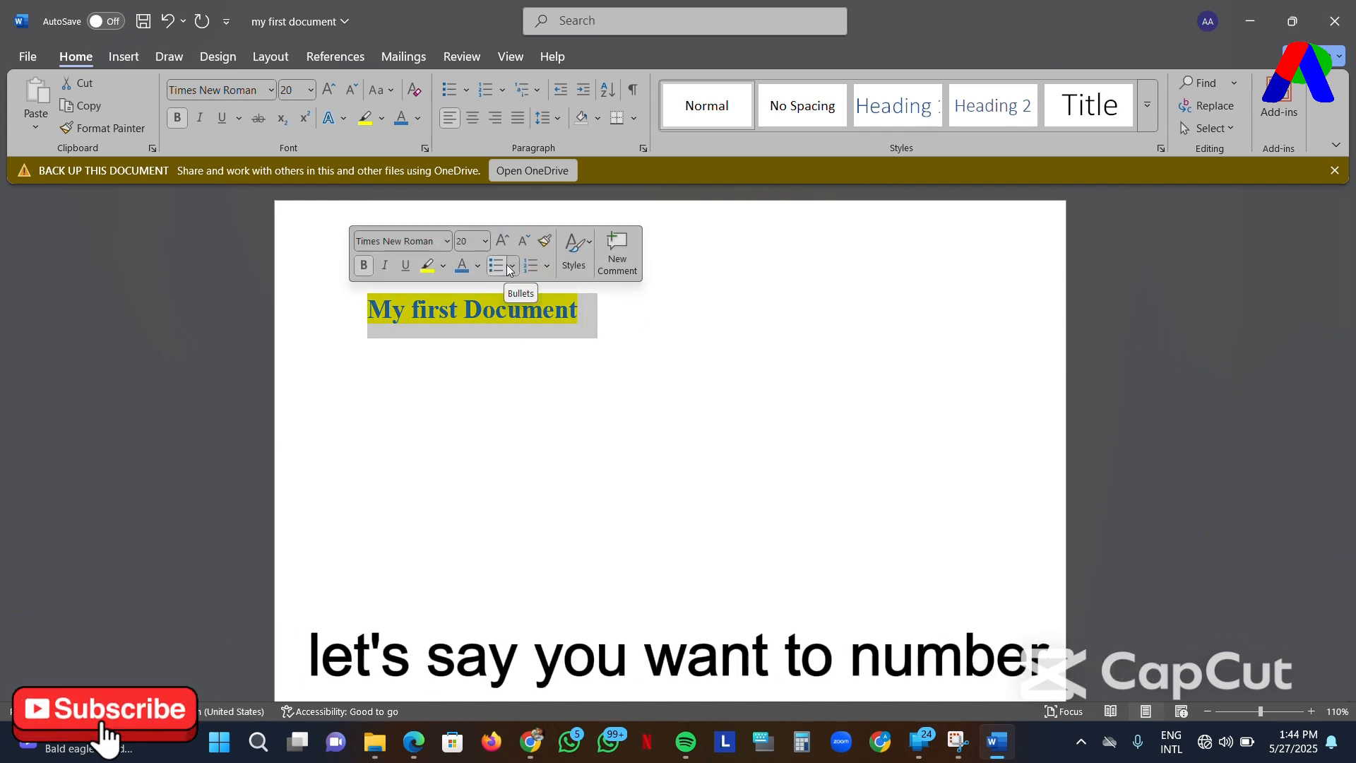
pyautogui.click(591, 314)
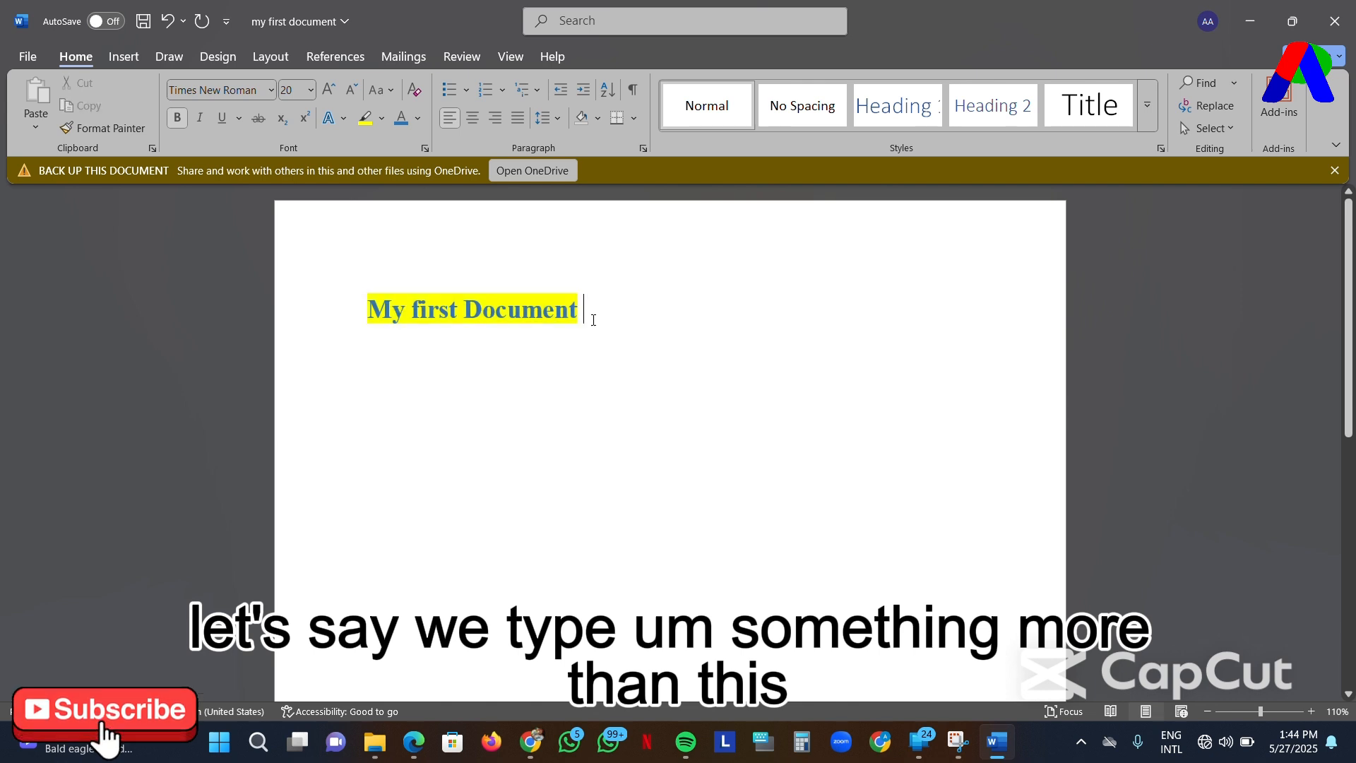
pyautogui.moveTo(591, 314); pyautogui.dragTo(347, 312)
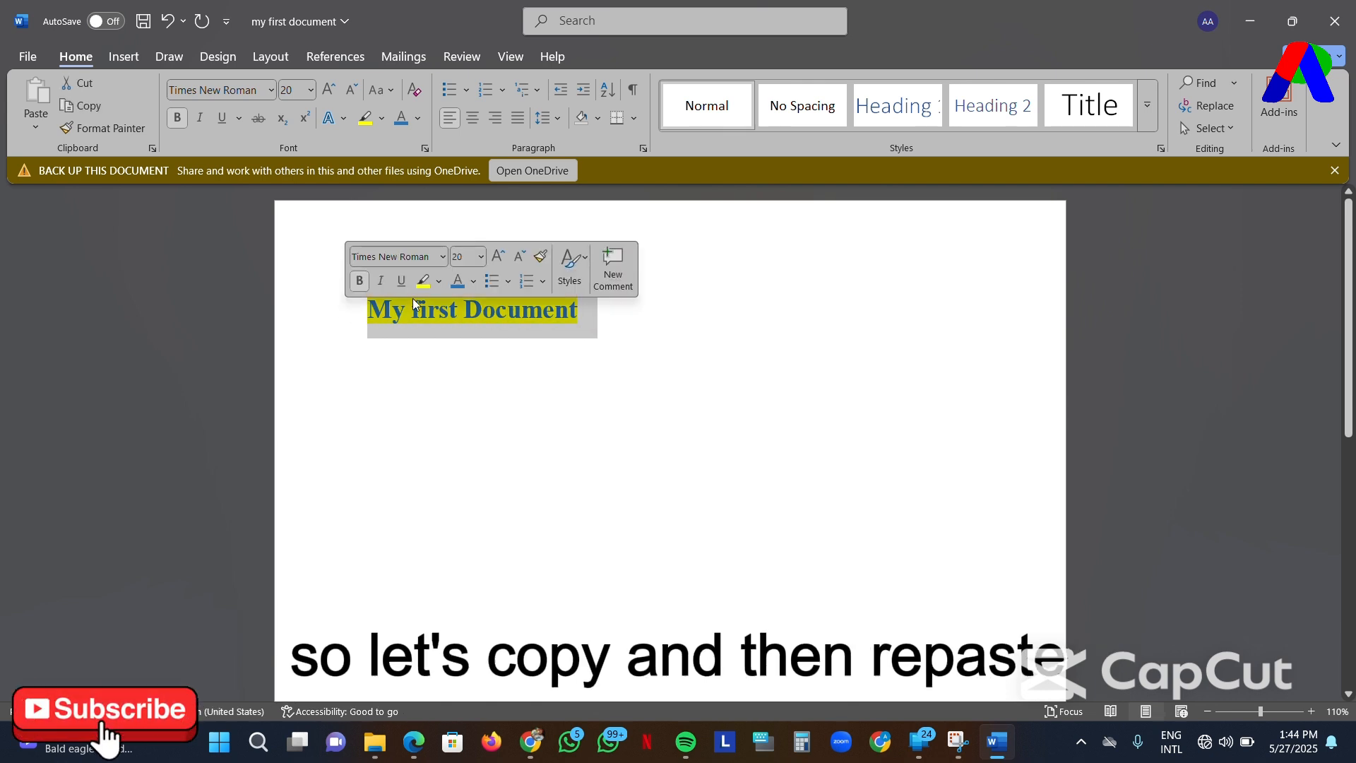
pyautogui.hotkey('ctrl', 'c')
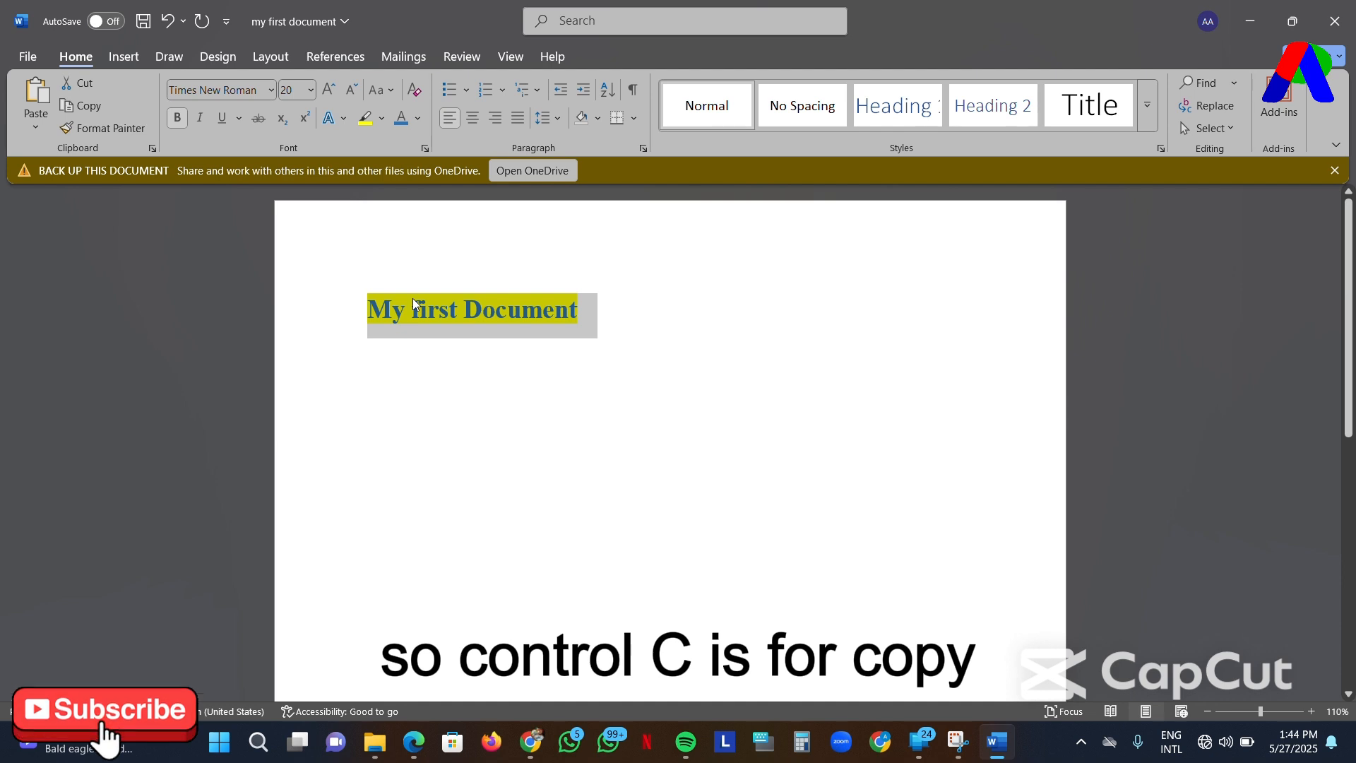
pyautogui.click(665, 308)
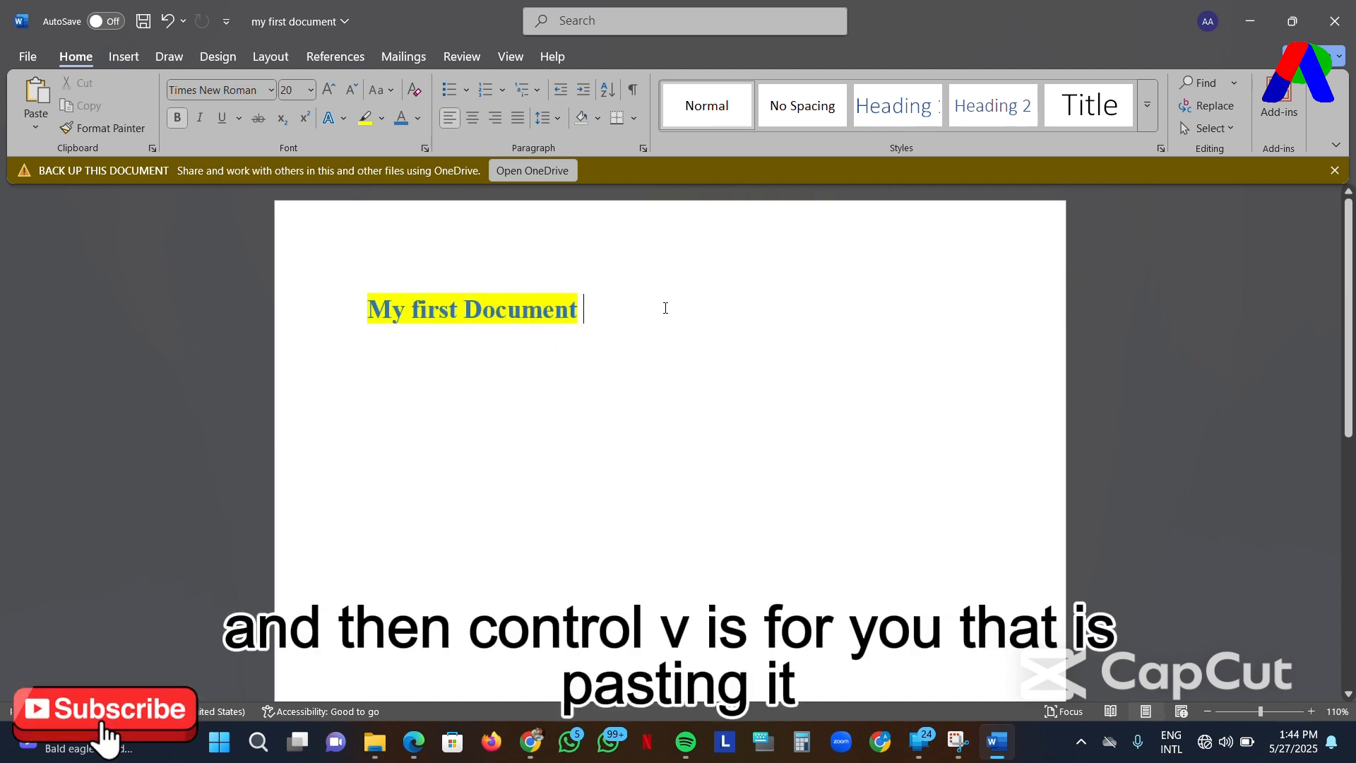
pyautogui.hotkey('ctrl', 'v')
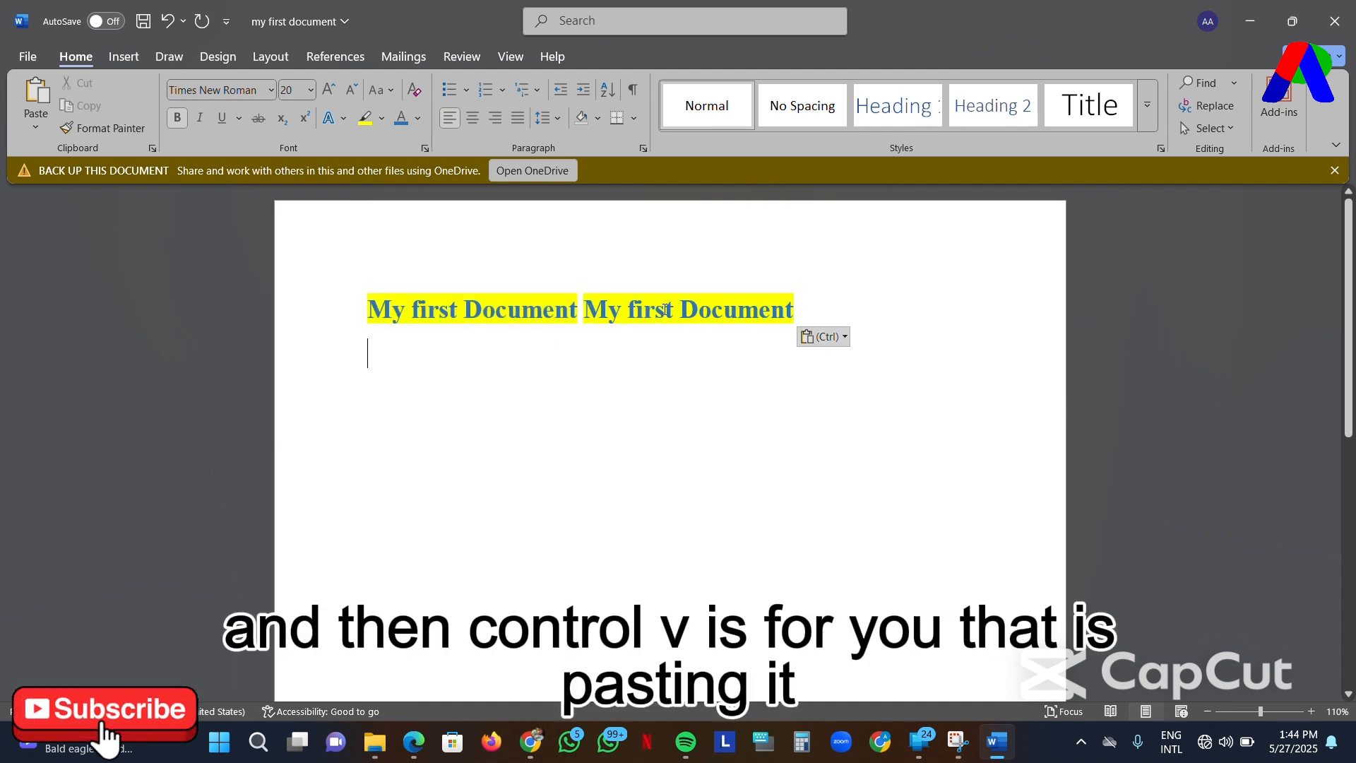
pyautogui.press('Return')
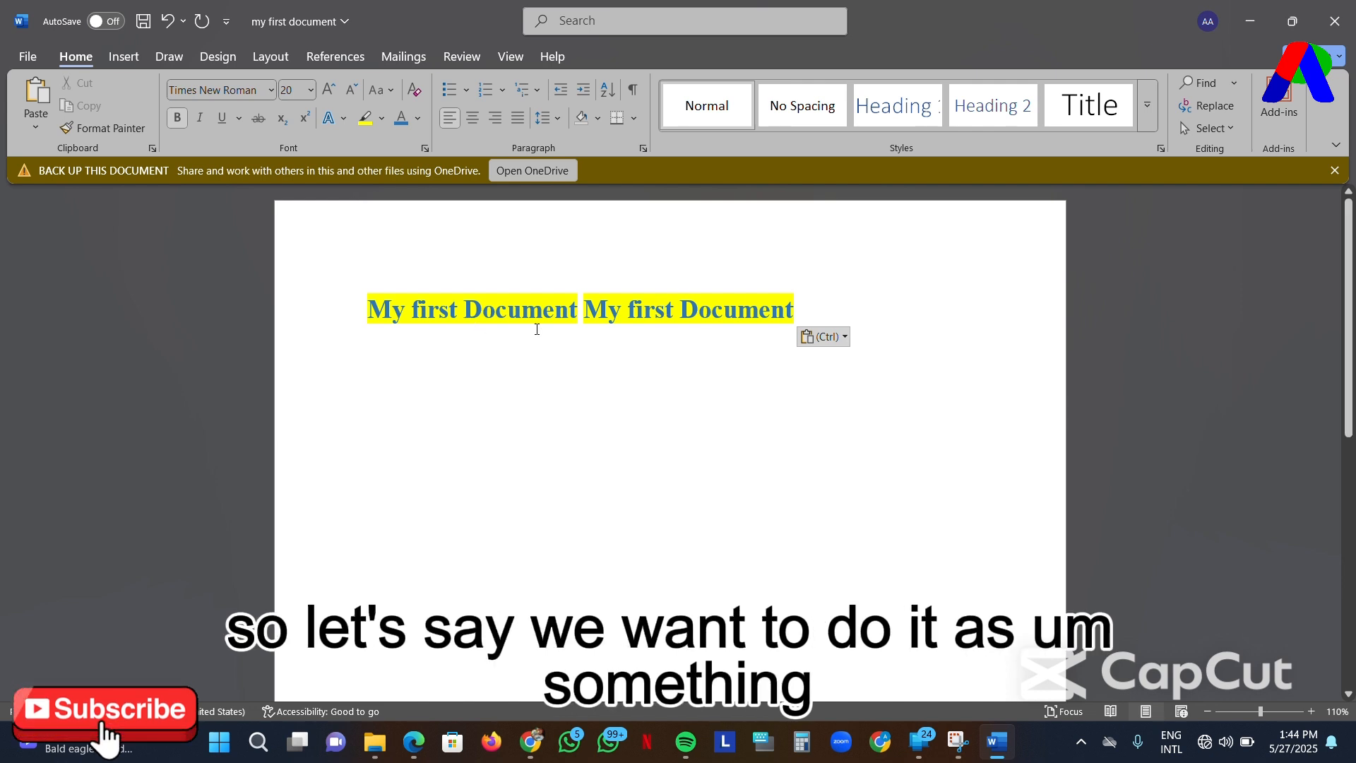
# - Move the pasted copy onto its own second line and remove the leading space
pyautogui.click(580, 311)
pyautogui.press('Return')
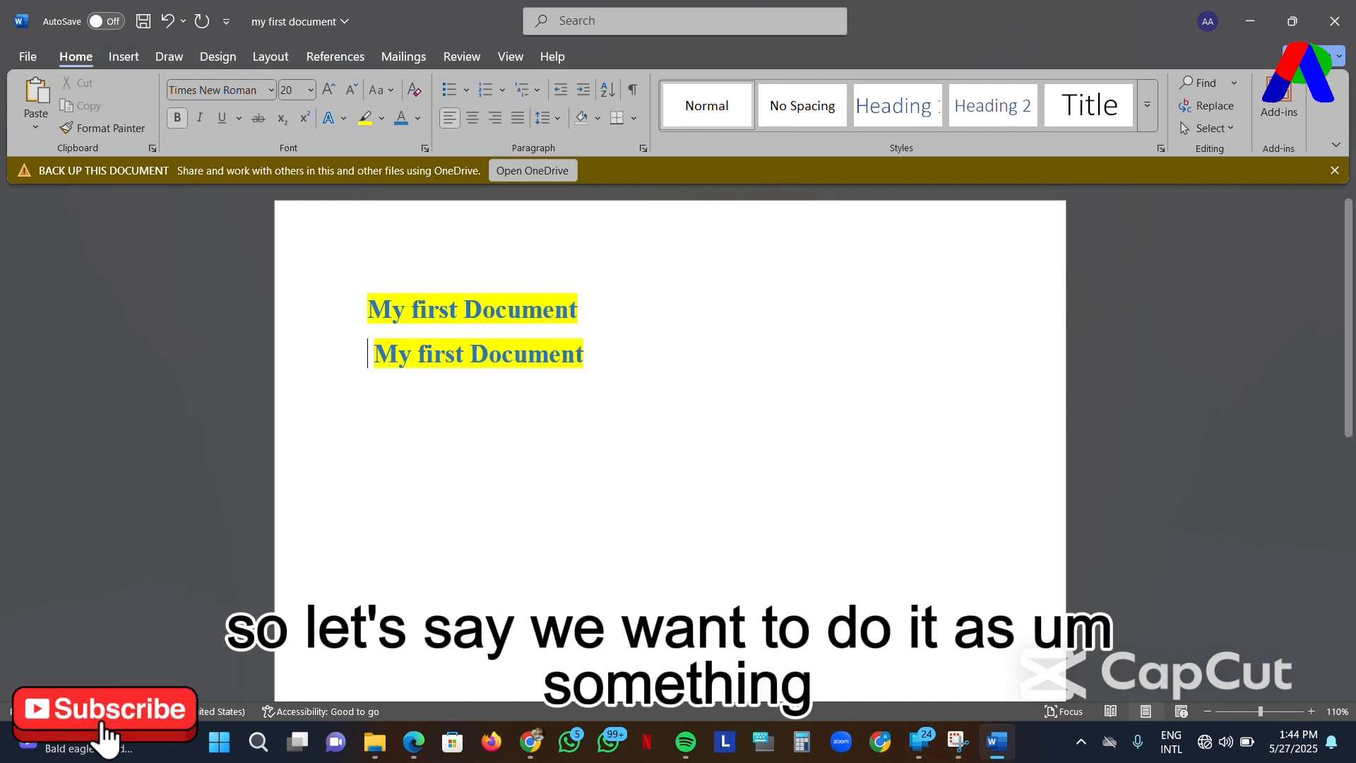
pyautogui.press('BackSpace')
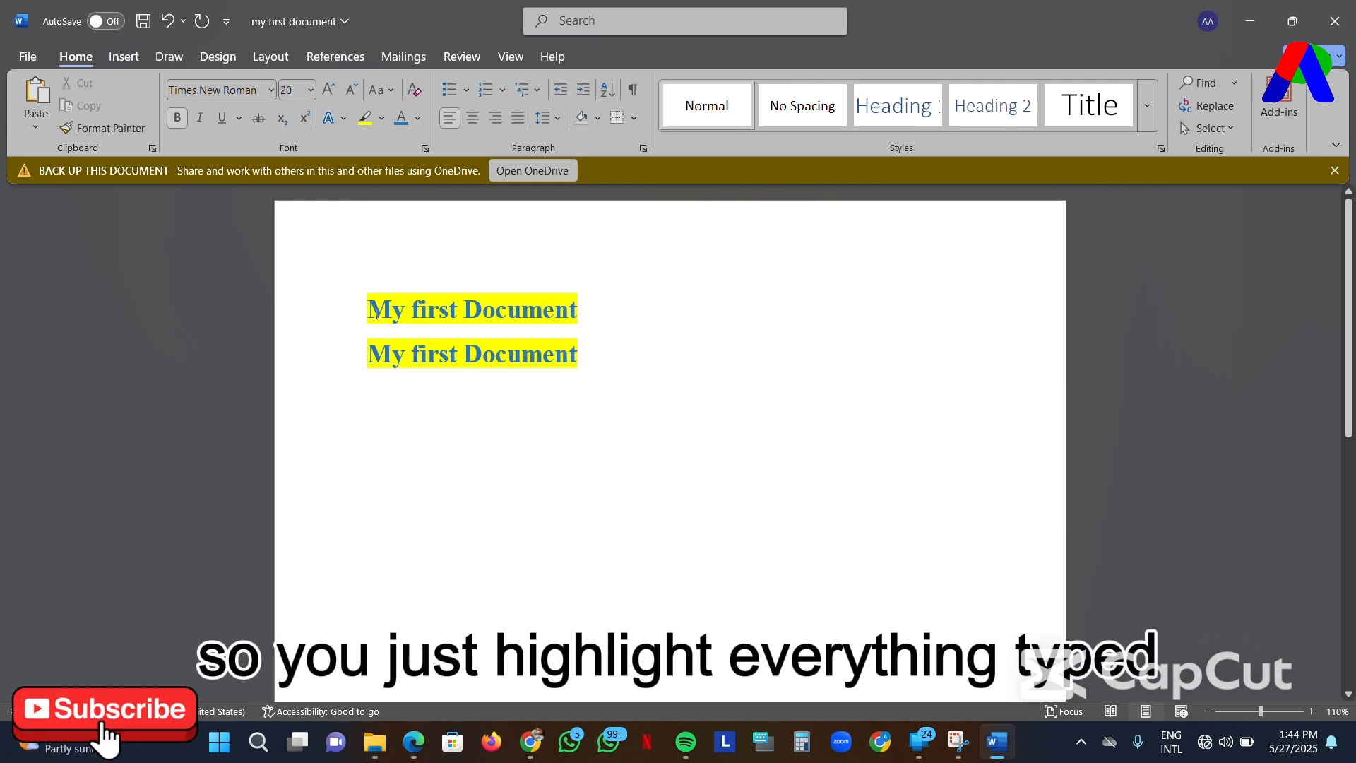
# - Preview the bullet and numbering styles available for both lines without applying any of them
pyautogui.moveTo(377, 314); pyautogui.dragTo(584, 365)
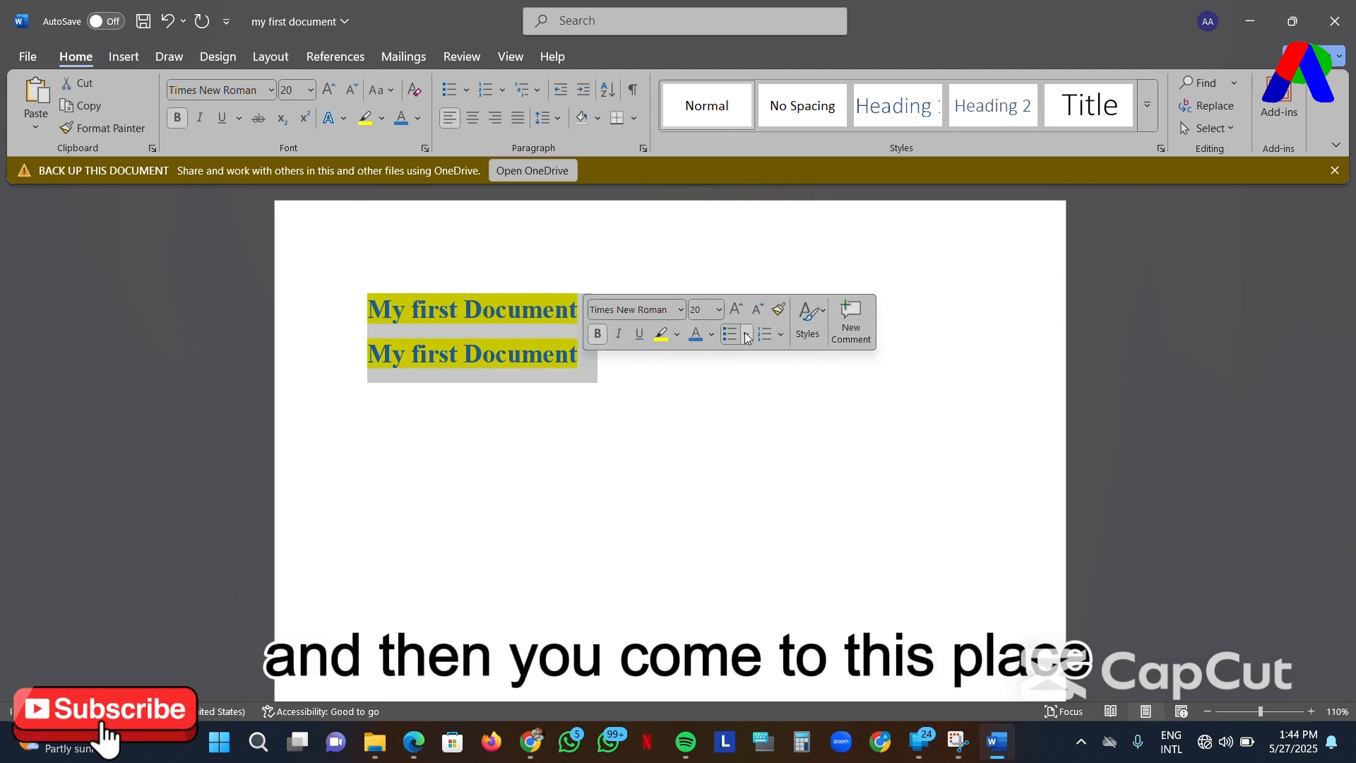
pyautogui.click(746, 334)
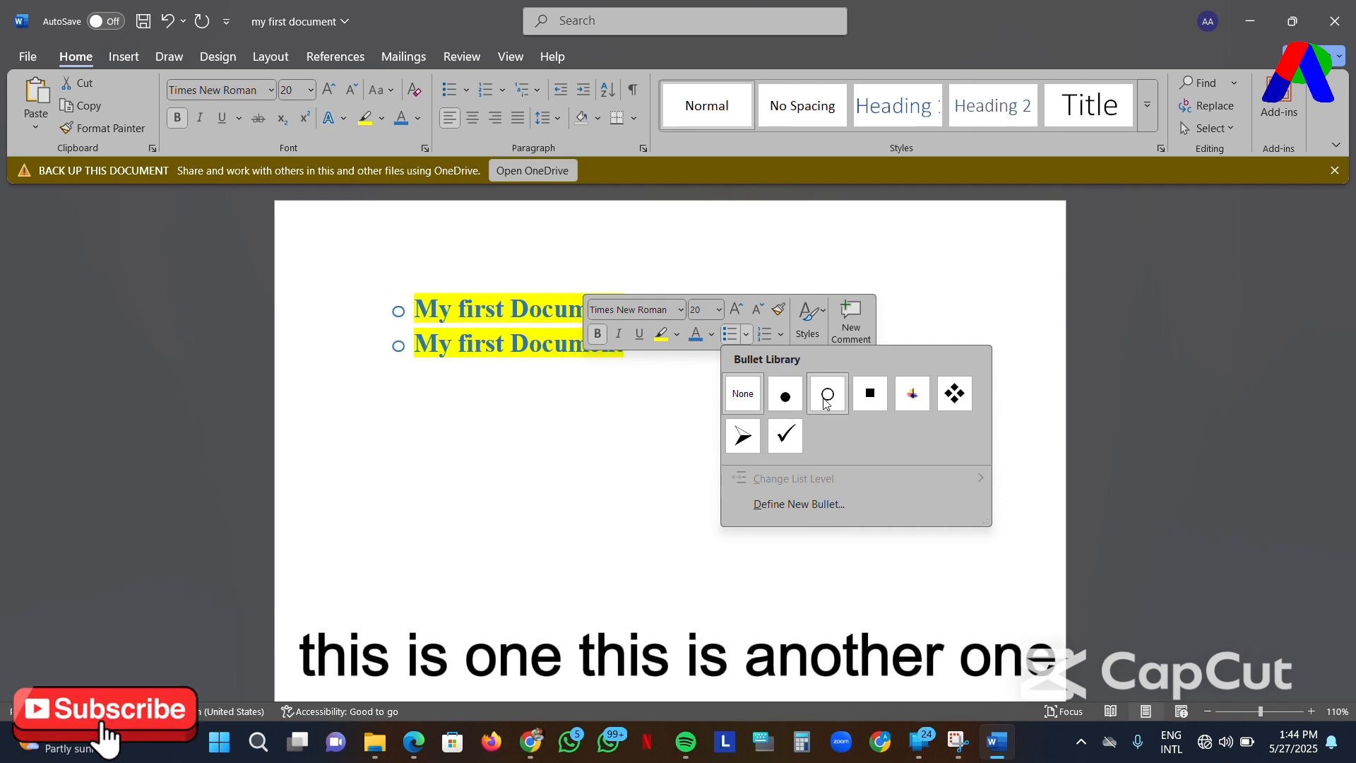
pyautogui.click(781, 334)
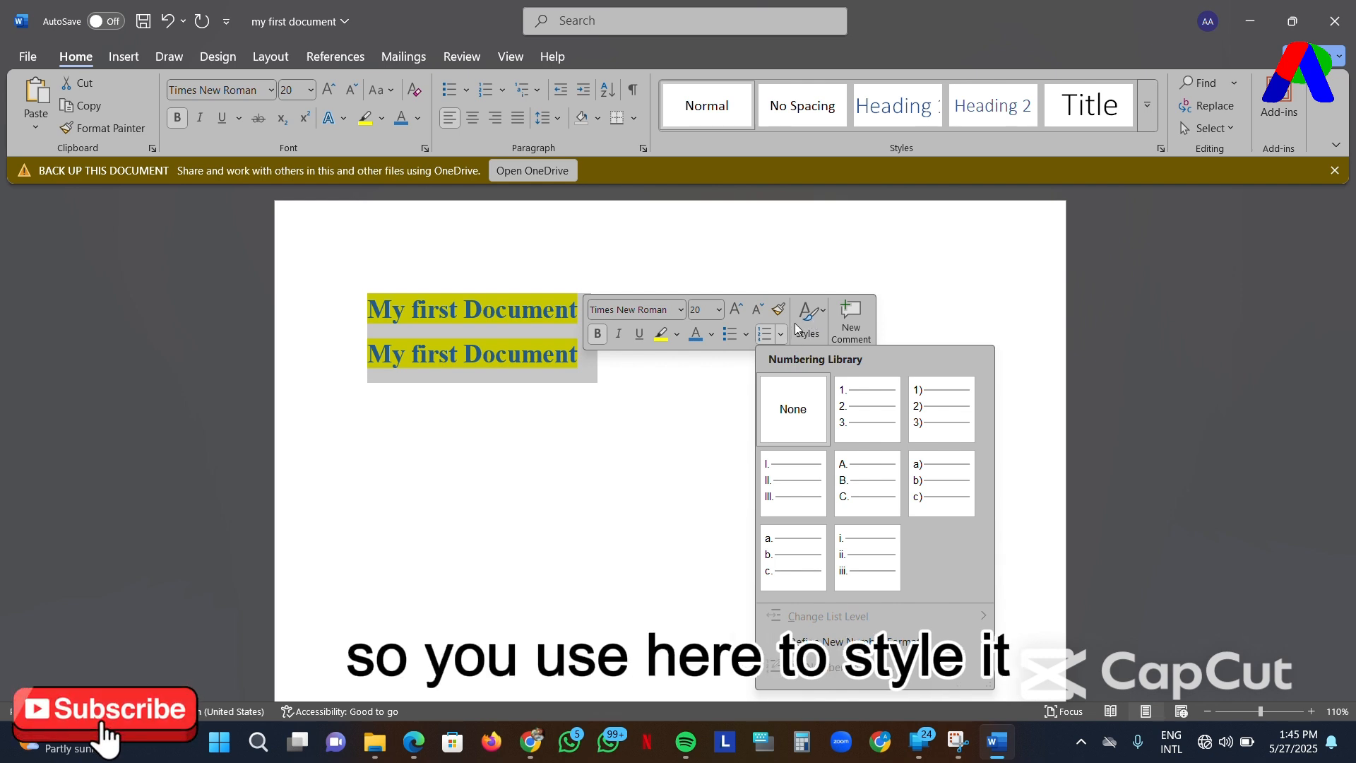
pyautogui.press('Escape')
pyautogui.click(561, 258)
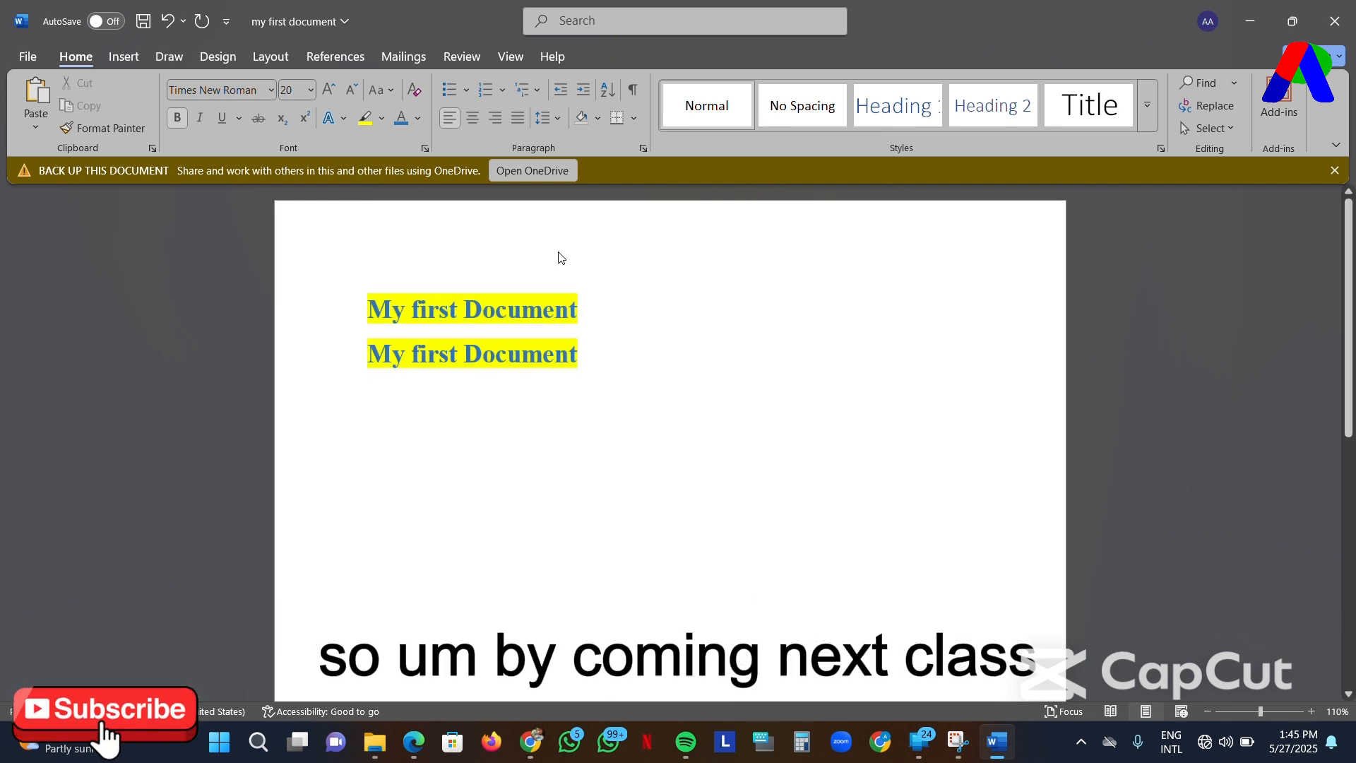